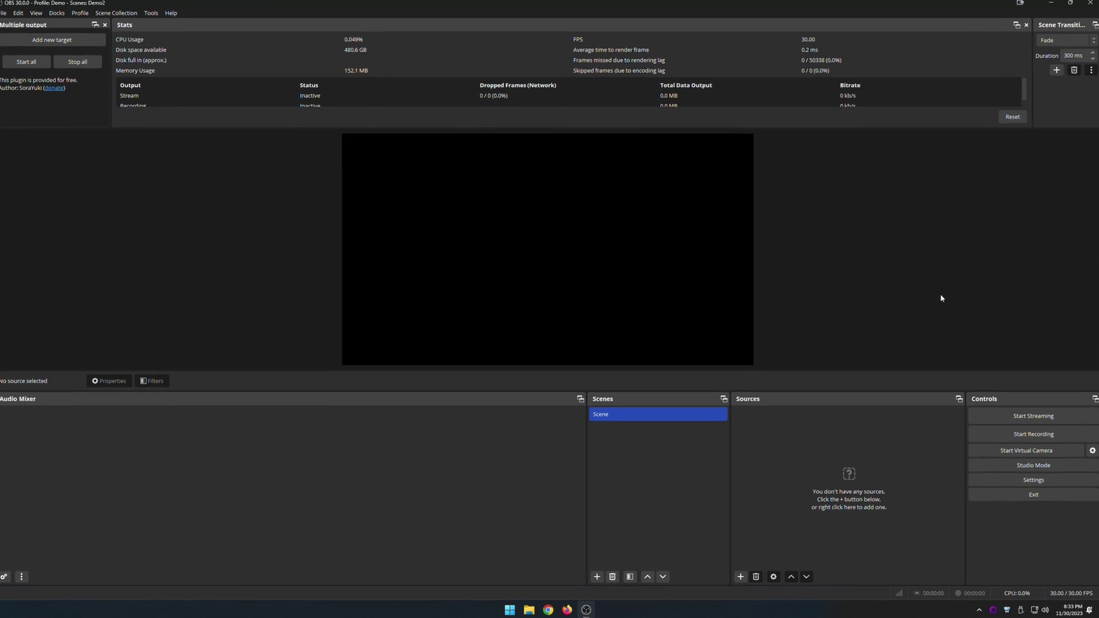
- Set the stream service to YouTube - RTMPS in Settings and save
{"action": "left_click", "coordinate": [1029, 478]}
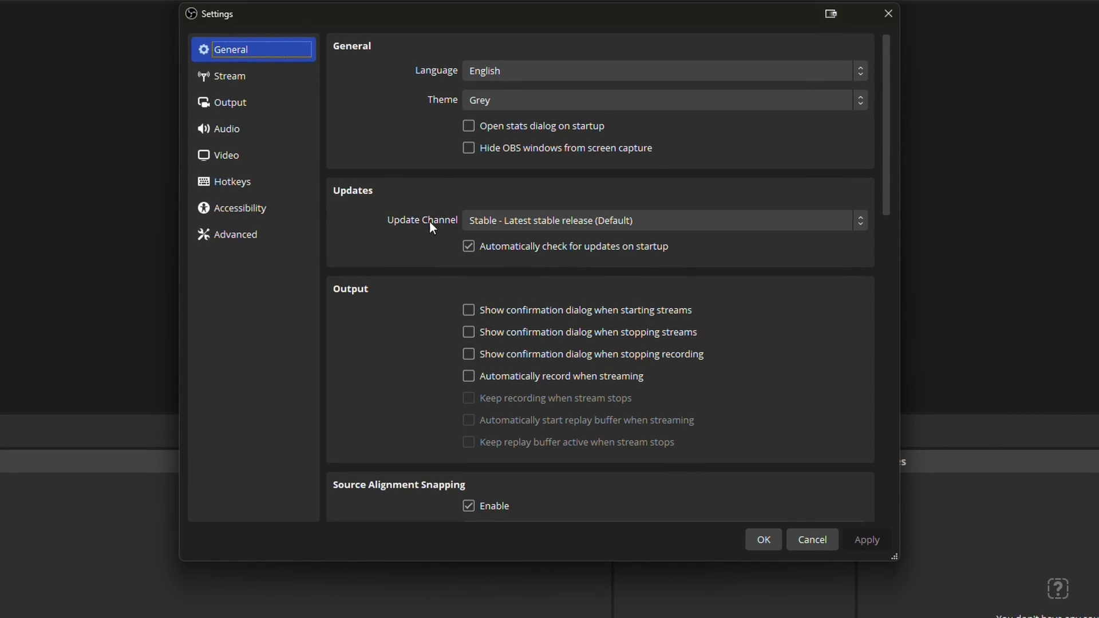
{"action": "left_click", "coordinate": [270, 96]}
{"action": "left_click", "coordinate": [523, 71]}
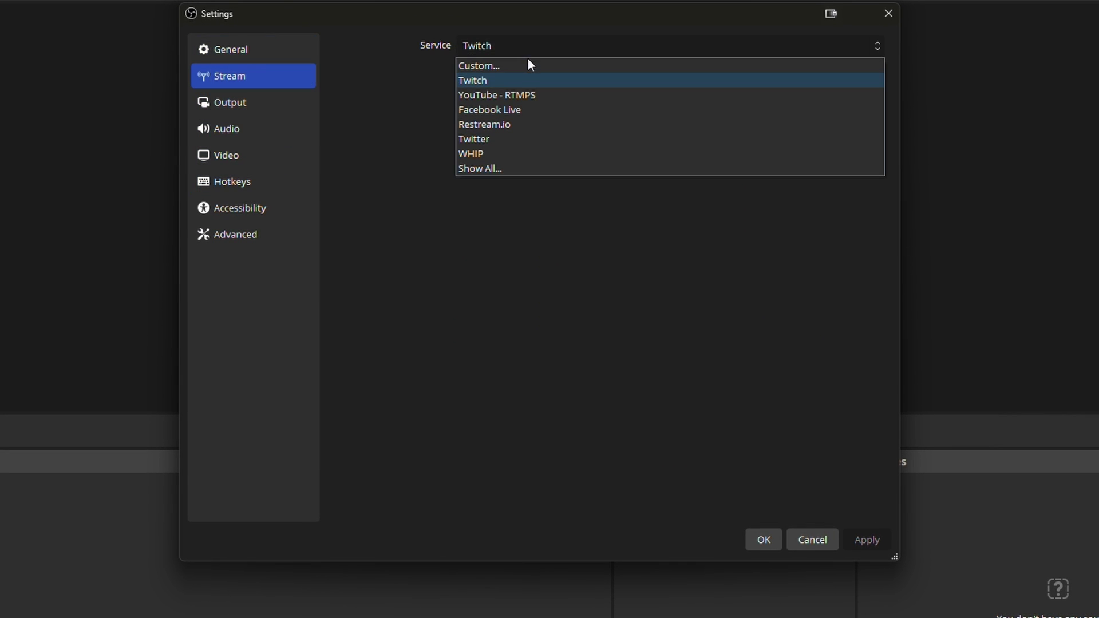
{"action": "left_click", "coordinate": [520, 97]}
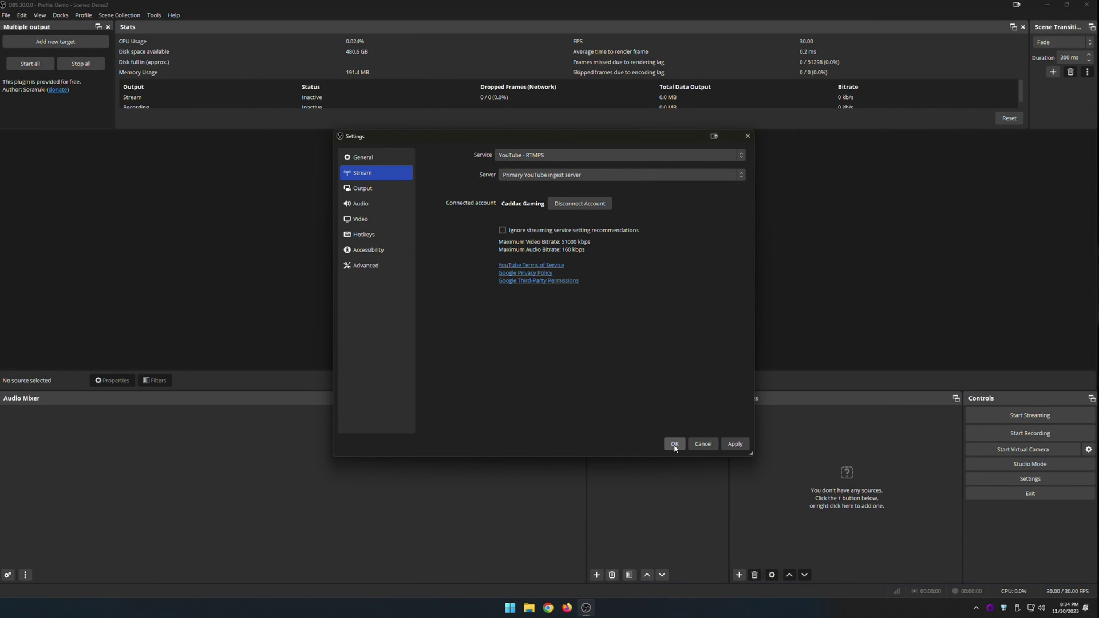
{"action": "left_click", "coordinate": [674, 444]}
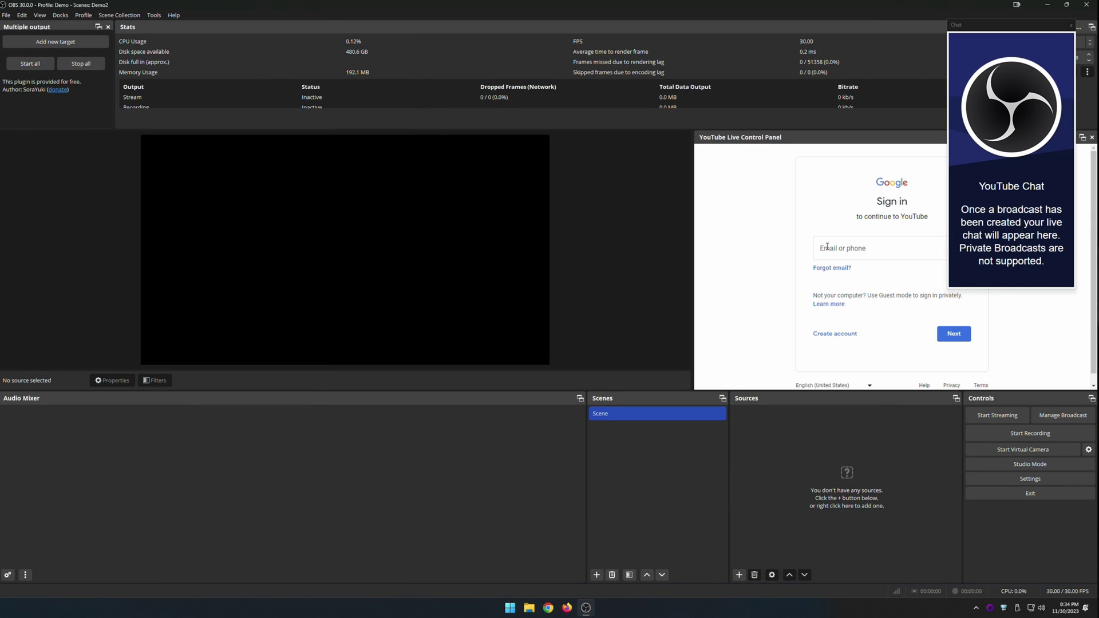
- Dock the floating YouTube Chat window on the left side
{"action": "left_click_drag", "start_coordinate": [990, 27], "coordinate": [613, 189]}
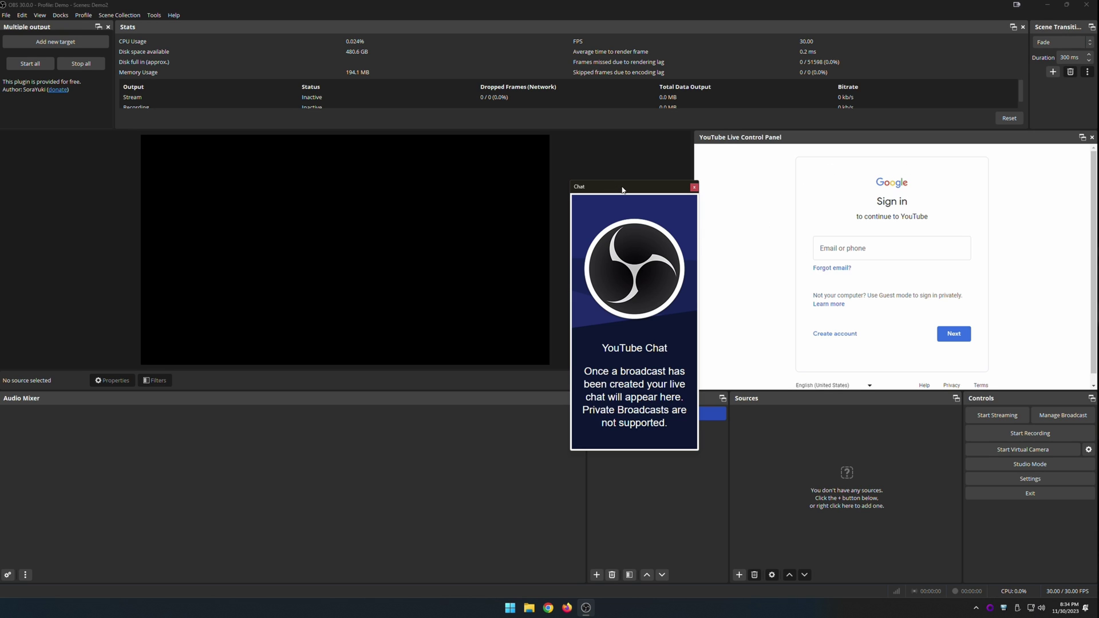
{"action": "left_click_drag", "start_coordinate": [623, 189], "coordinate": [30, 188]}
{"action": "left_click", "coordinate": [903, 248]}
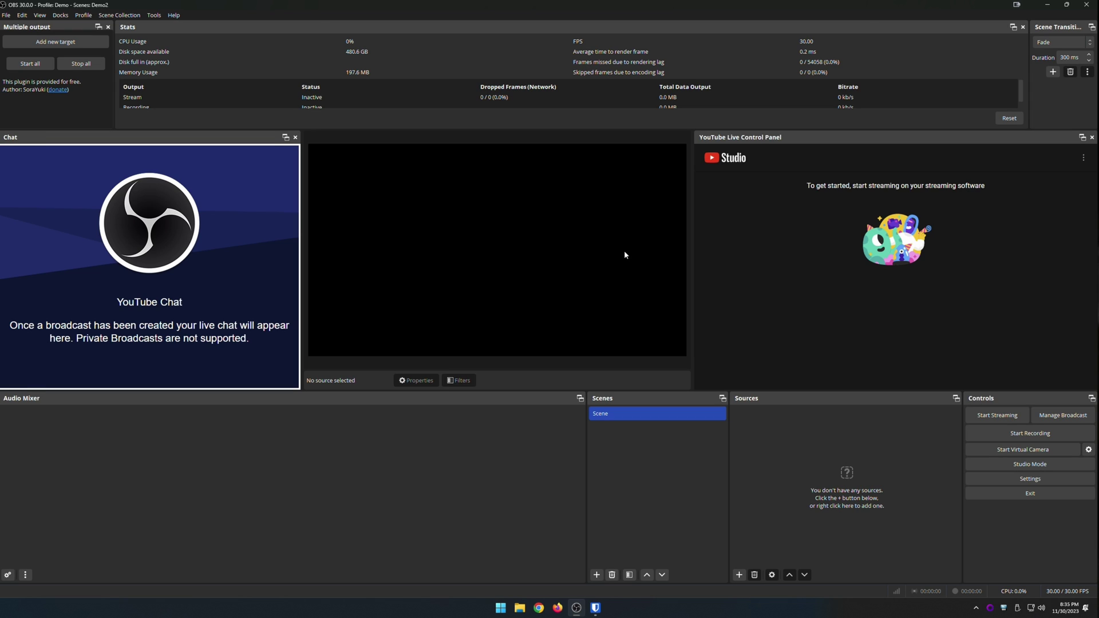
- Add a new multiple-output target and rename it Twitch
{"action": "left_click", "coordinate": [76, 43]}
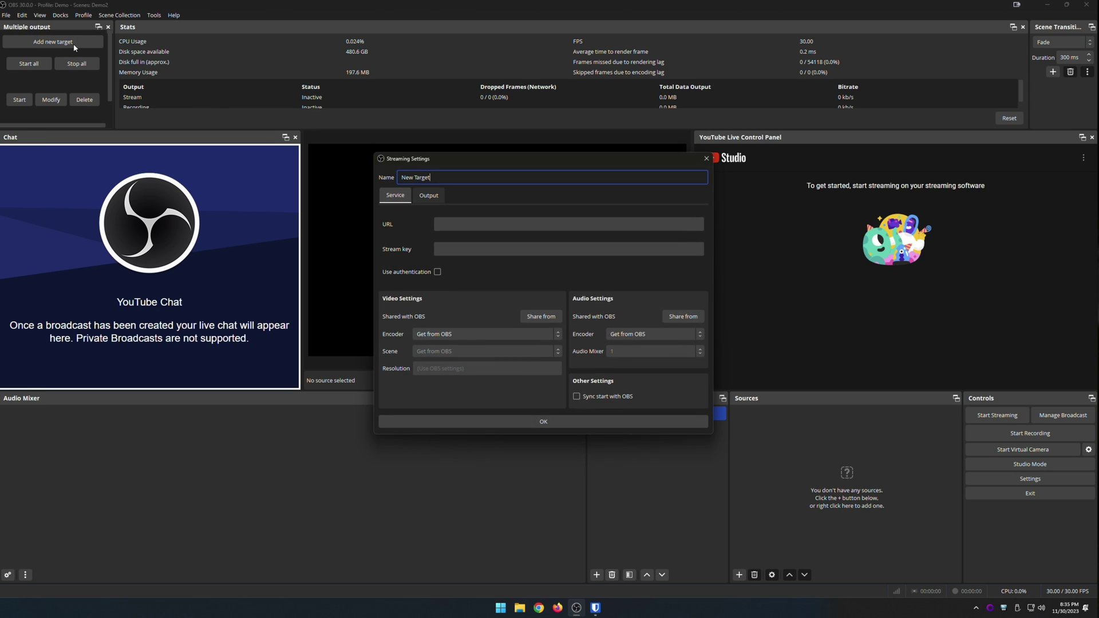
{"action": "left_click_drag", "start_coordinate": [432, 177], "coordinate": [382, 177]}
{"action": "type", "text": "Twi"}
{"action": "type", "text": "tch"}
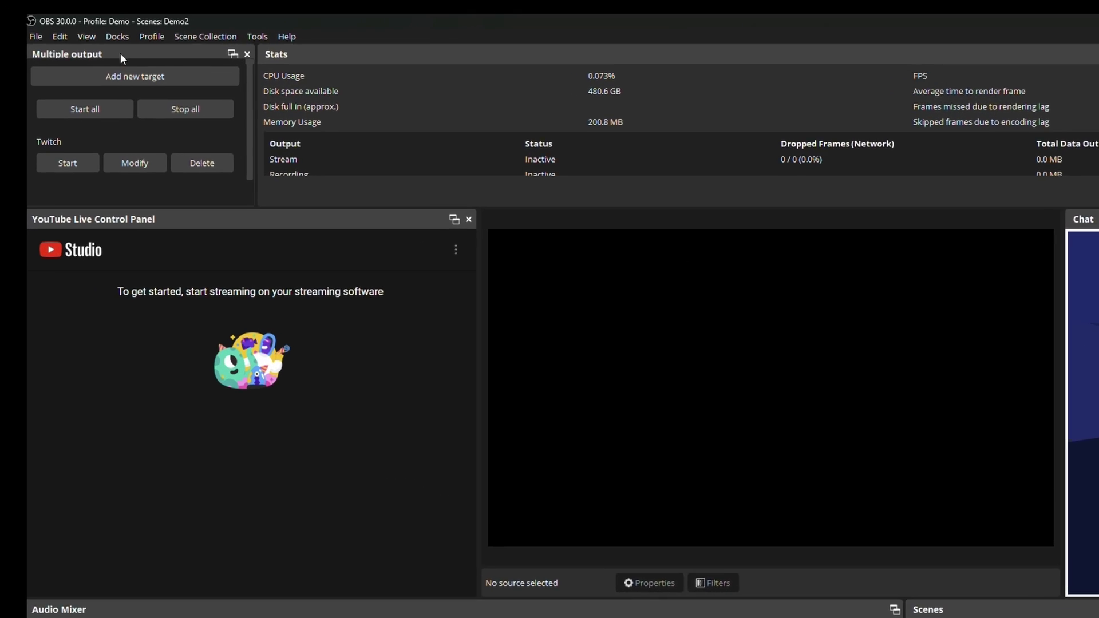
- Open Custom Browser Docks, then grab the Twitch reward queue popout URL and close the popout
{"action": "left_click", "coordinate": [61, 16]}
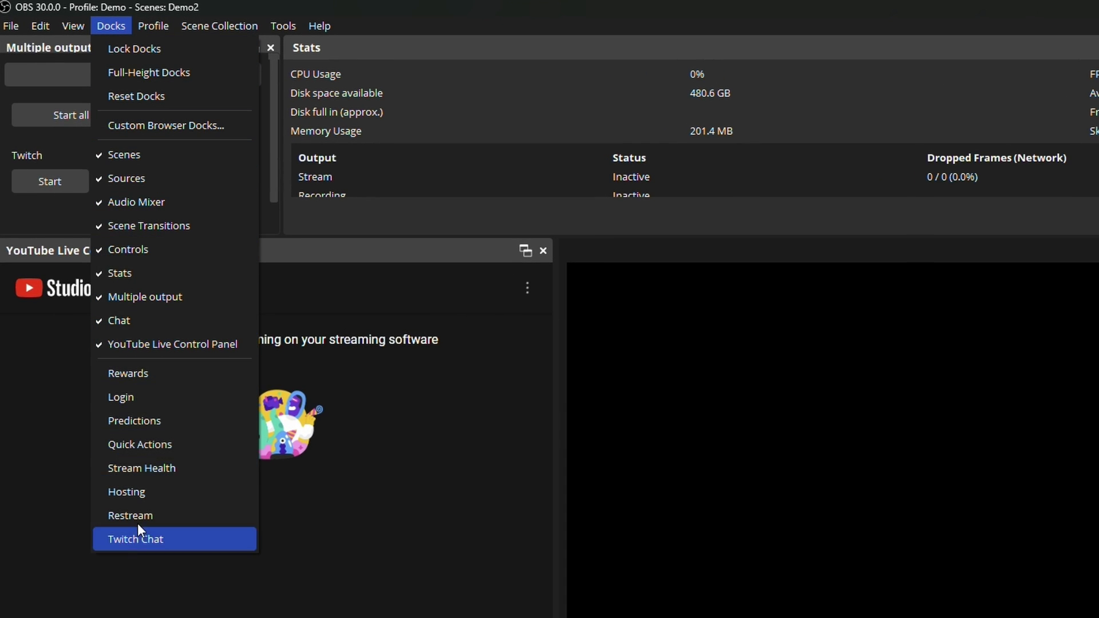
{"action": "left_click", "coordinate": [202, 132]}
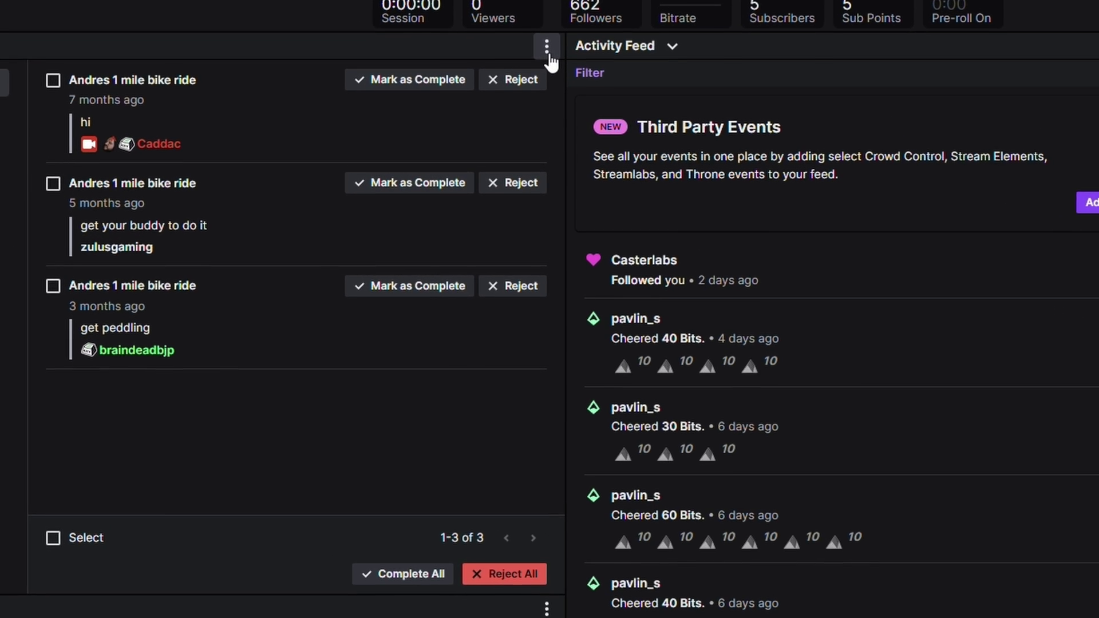
{"action": "left_click", "coordinate": [546, 45]}
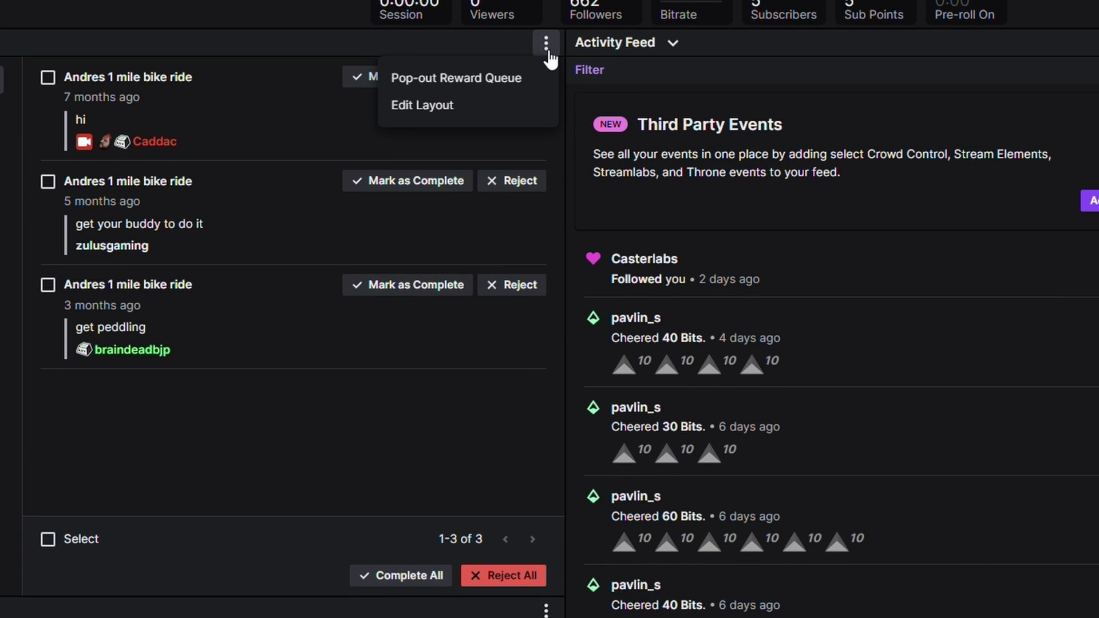
{"action": "left_click", "coordinate": [495, 92]}
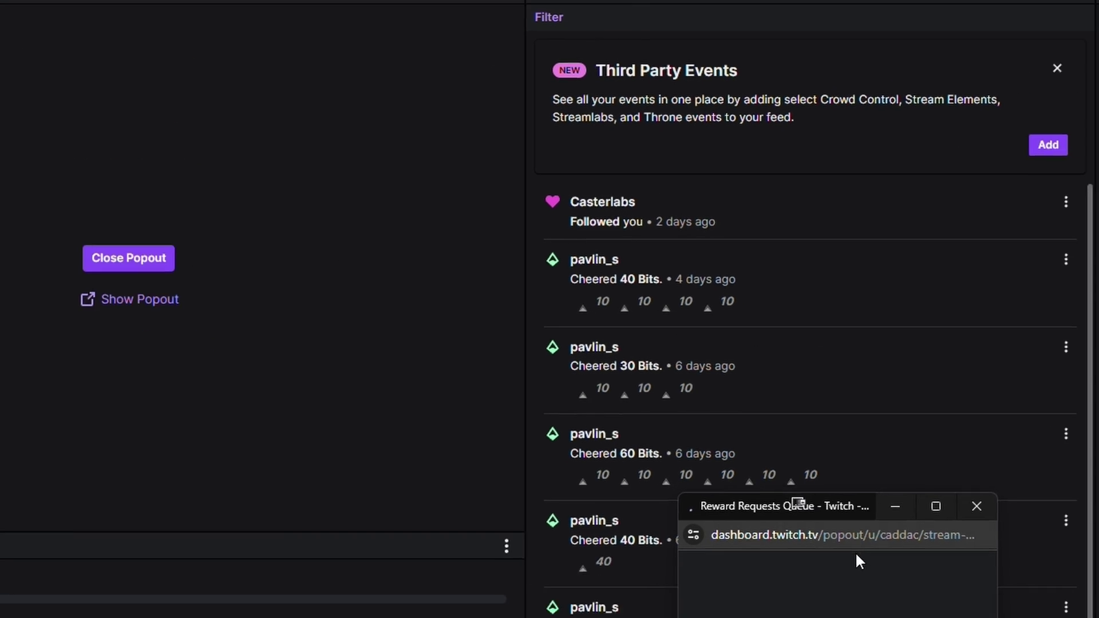
{"action": "left_click", "coordinate": [836, 529]}
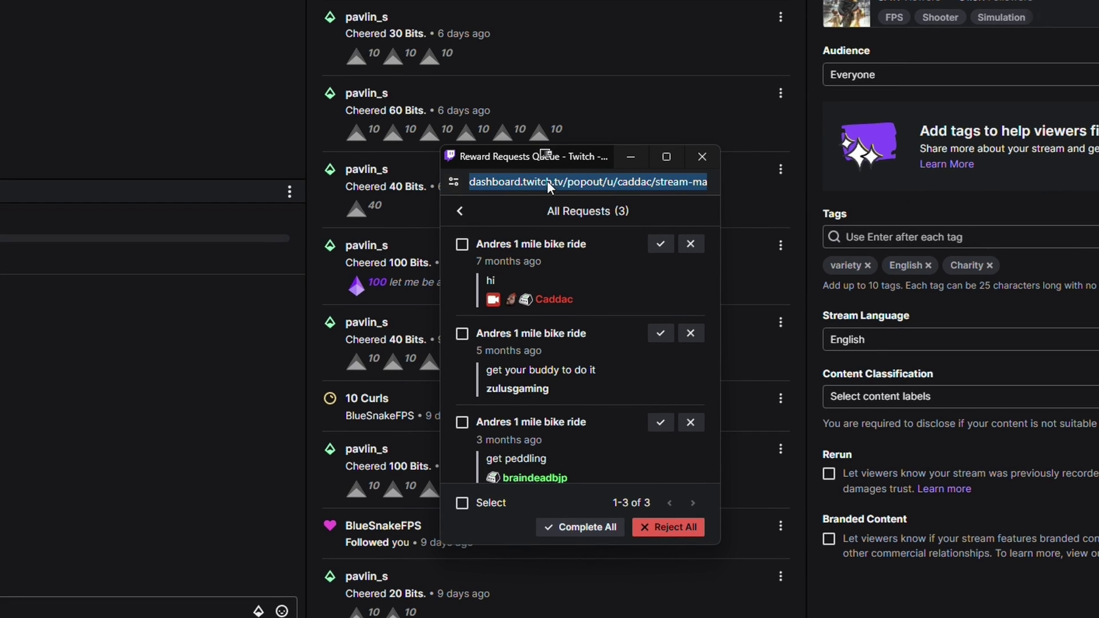
{"action": "left_click", "coordinate": [704, 155]}
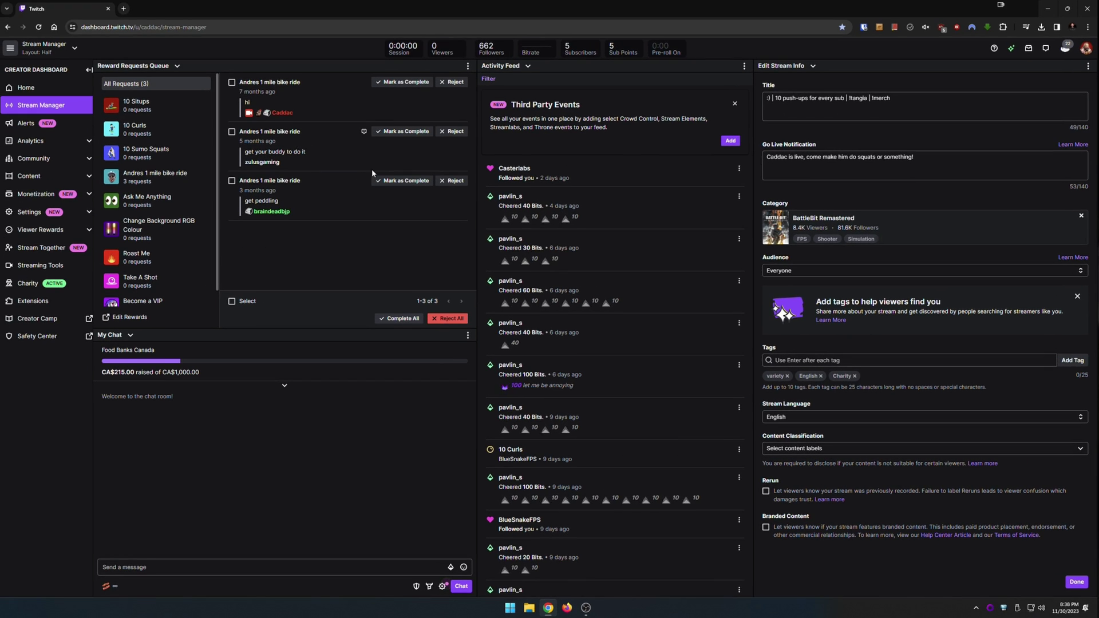
- Add a custom browser dock named 'Secondsaryu' with the pasted reward-queue URL
{"action": "left_click", "coordinate": [588, 610]}
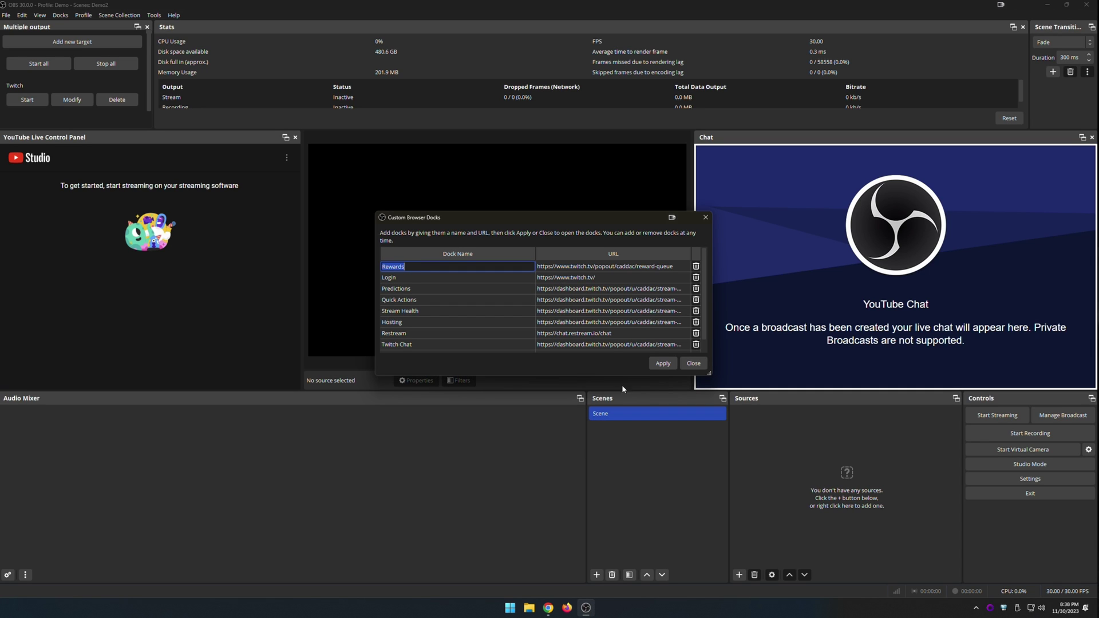
{"action": "scroll", "coordinate": [512, 331], "scroll_direction": "down", "scroll_amount": 1}
{"action": "double_click", "coordinate": [435, 347]}
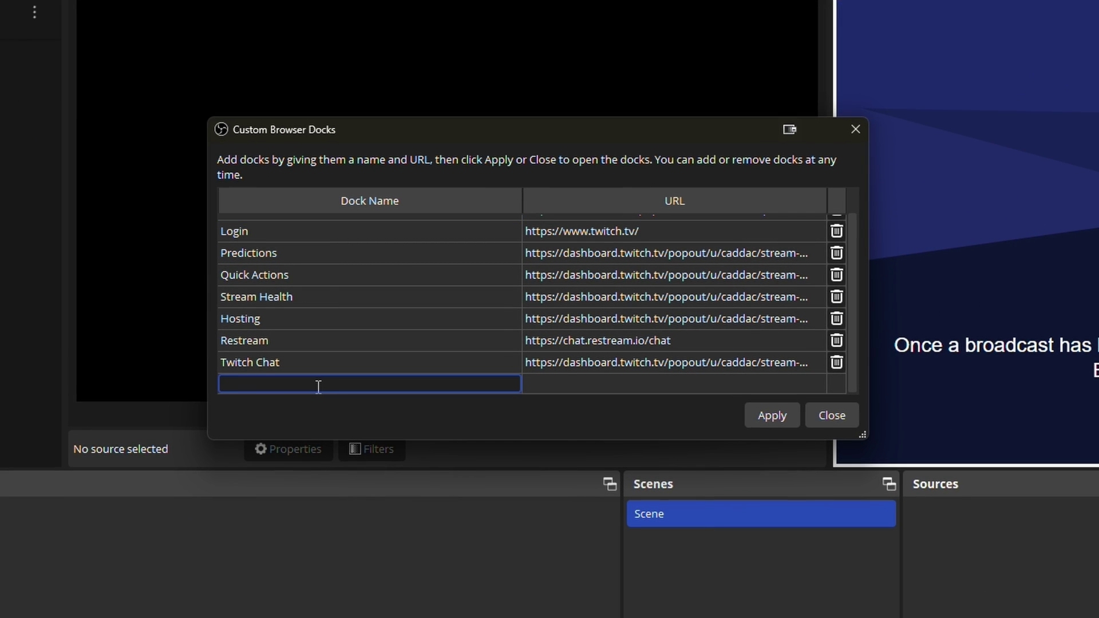
{"action": "type", "text": "Secondsaryu"}
{"action": "key", "text": "Tab"}
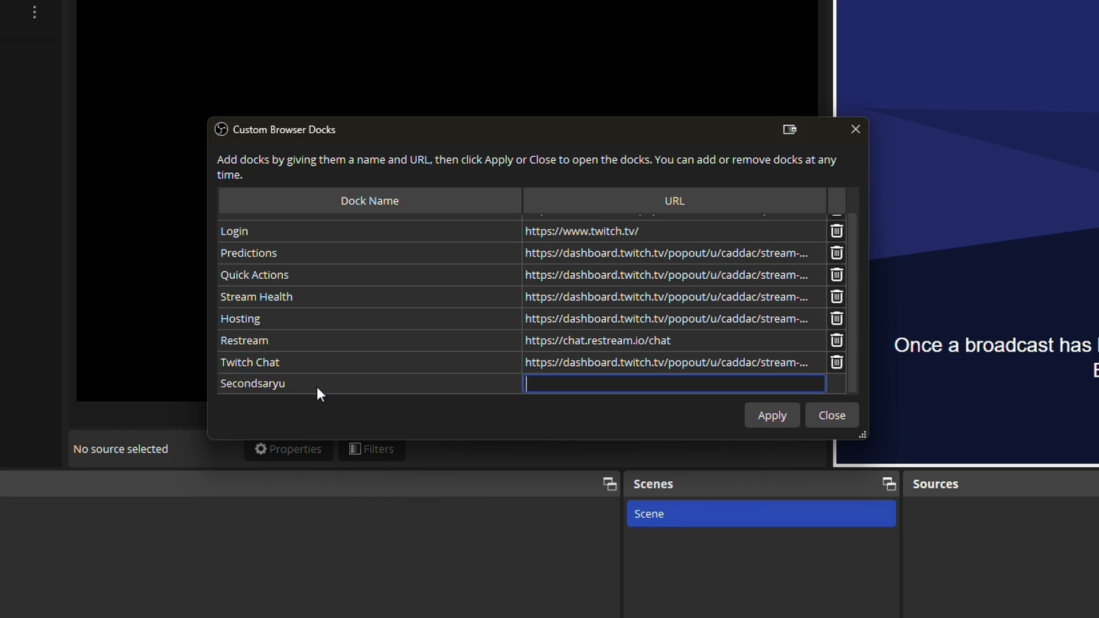
{"action": "type", "text": "https://dashboard.twitch.tv/popout/u/caddac/stream-manager/reward-queue?uuid=6cda90e0ee2fba4aa30479a93a8766c6"}
{"action": "left_click", "coordinate": [784, 416]}
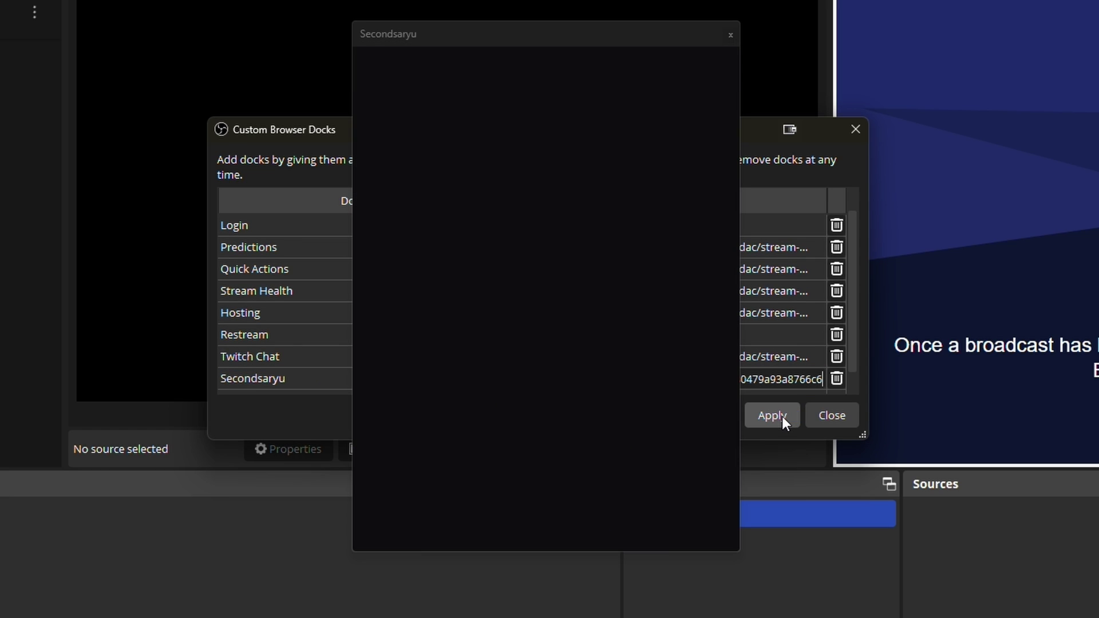
- Reposition the floating Secondsaryu dock and start the Twitch login inside it
{"action": "left_click_drag", "start_coordinate": [490, 23], "coordinate": [291, 18]}
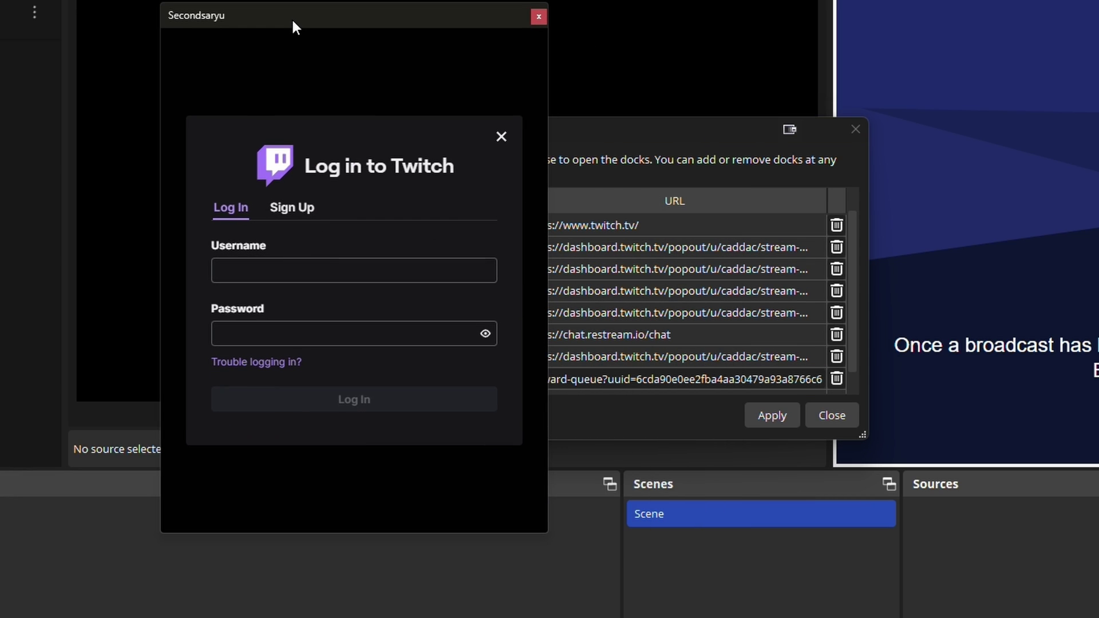
{"action": "left_click", "coordinate": [283, 268]}
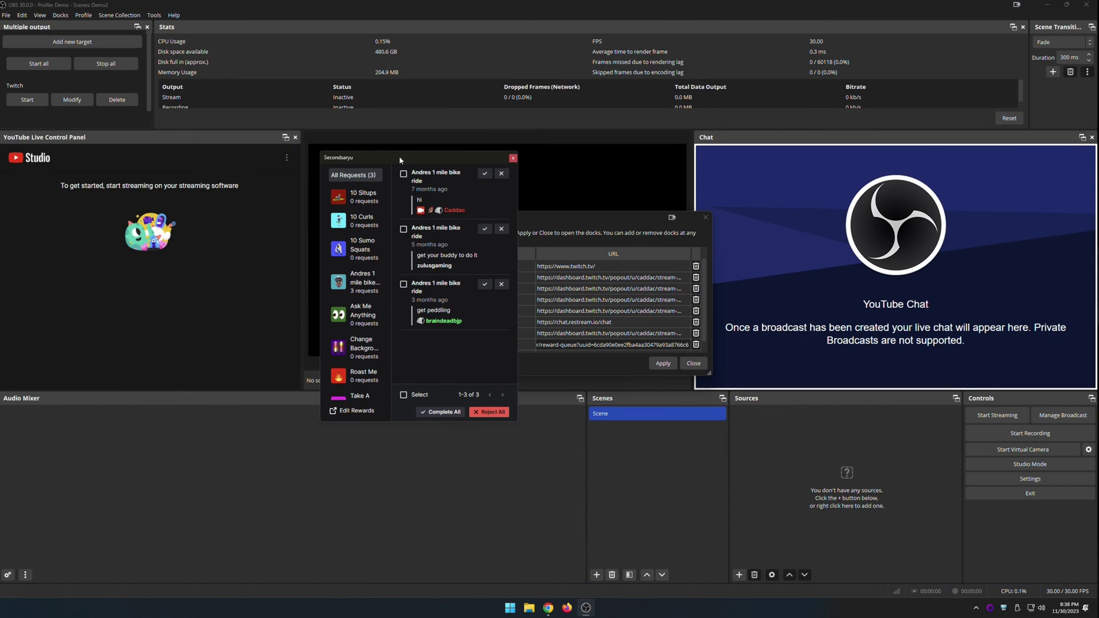
{"action": "left_click_drag", "start_coordinate": [400, 155], "coordinate": [393, 165]}
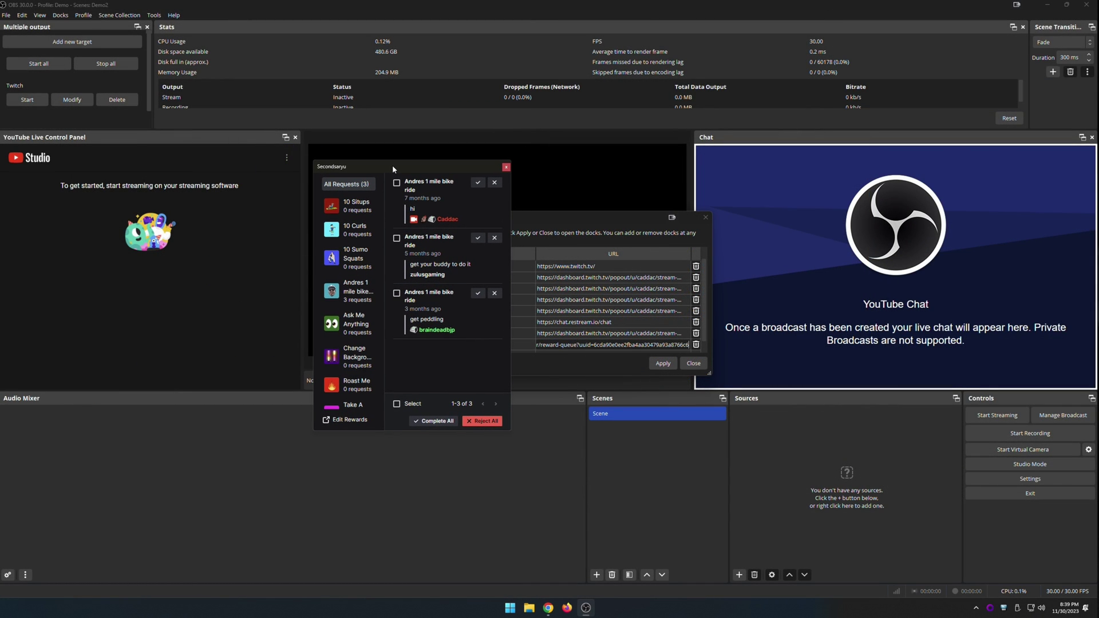
- Close the Secondsaryu dock, enable the Twitch Chat dock, and close Custom Browser Docks
{"action": "left_click", "coordinate": [507, 168]}
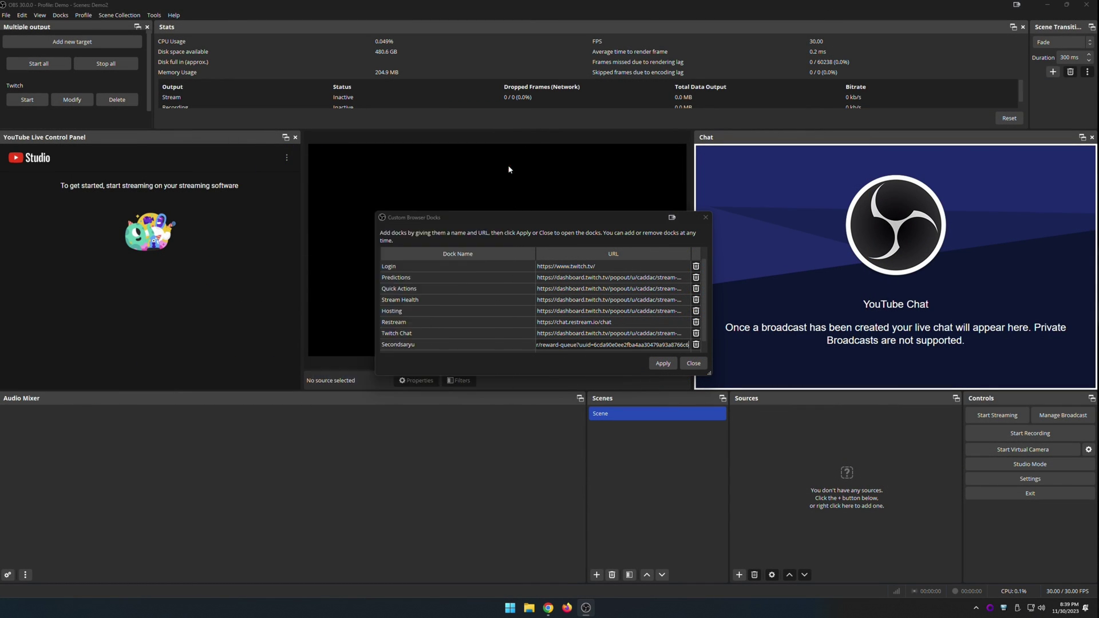
{"action": "left_click", "coordinate": [61, 15]}
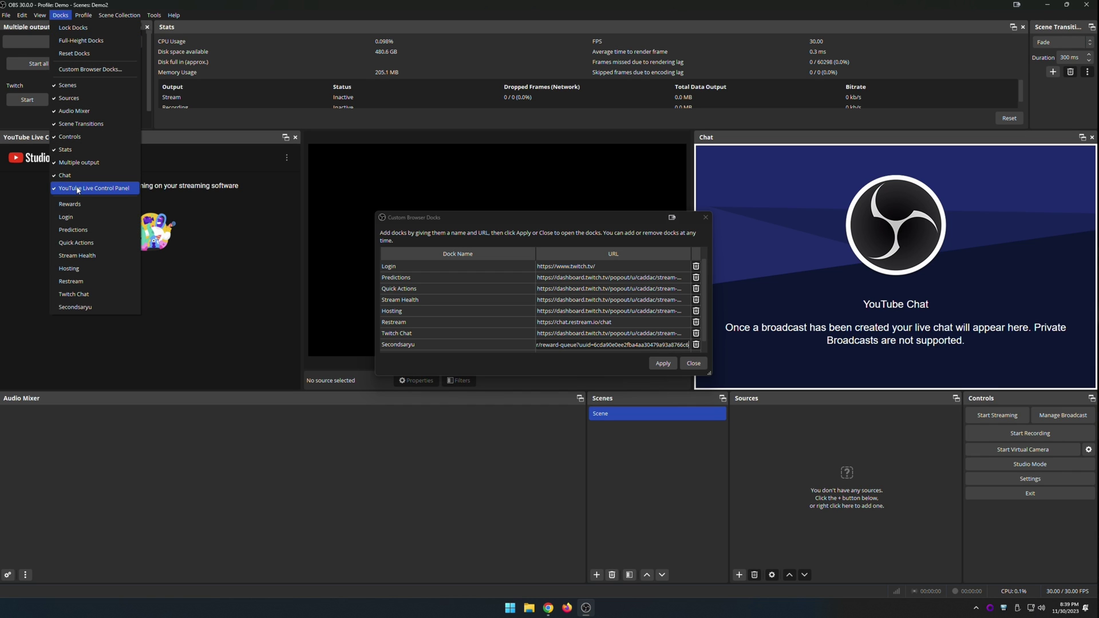
{"action": "left_click", "coordinate": [74, 293]}
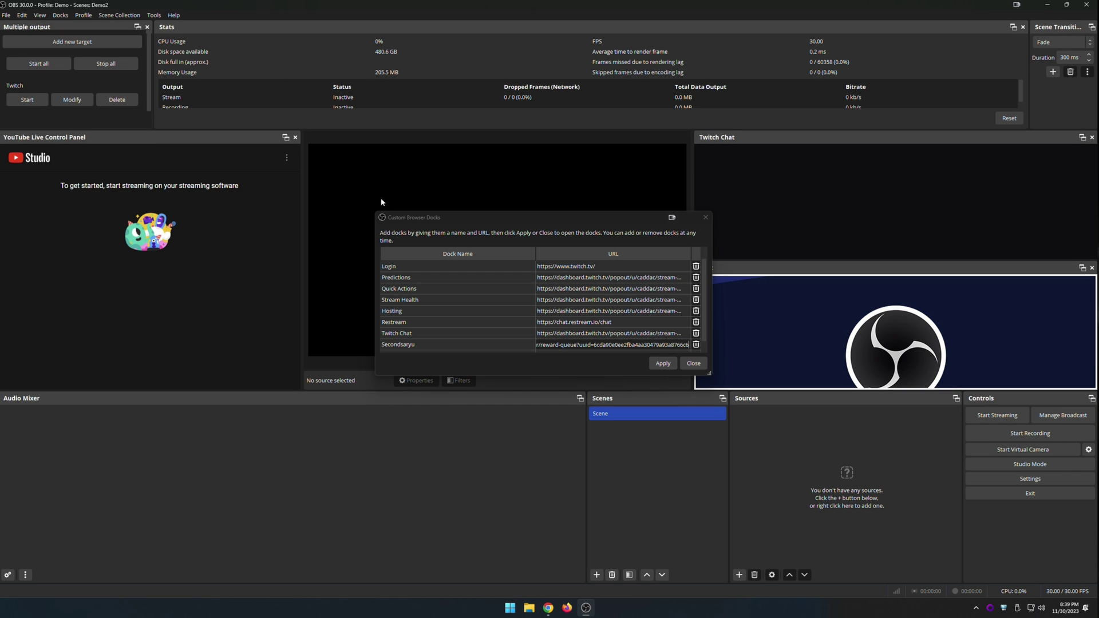
{"action": "left_click", "coordinate": [705, 216]}
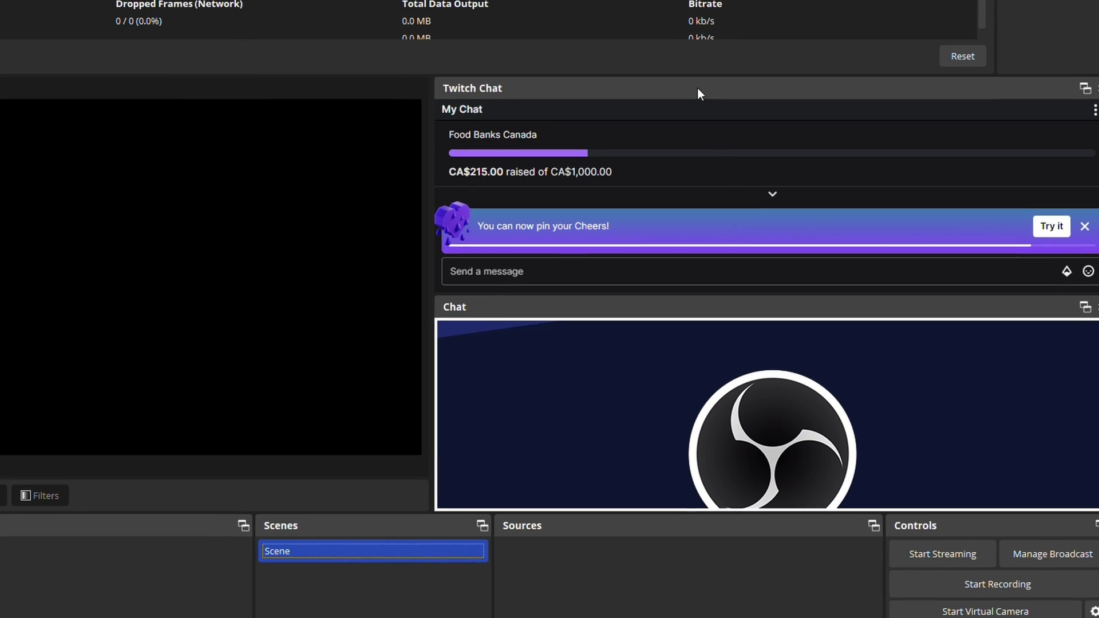
- Dock Twitch Chat left of YouTube Chat, widened, and move Restream to the far left
{"action": "left_click_drag", "start_coordinate": [809, 104], "coordinate": [639, 246]}
{"action": "left_click_drag", "start_coordinate": [471, 266], "coordinate": [756, 196]}
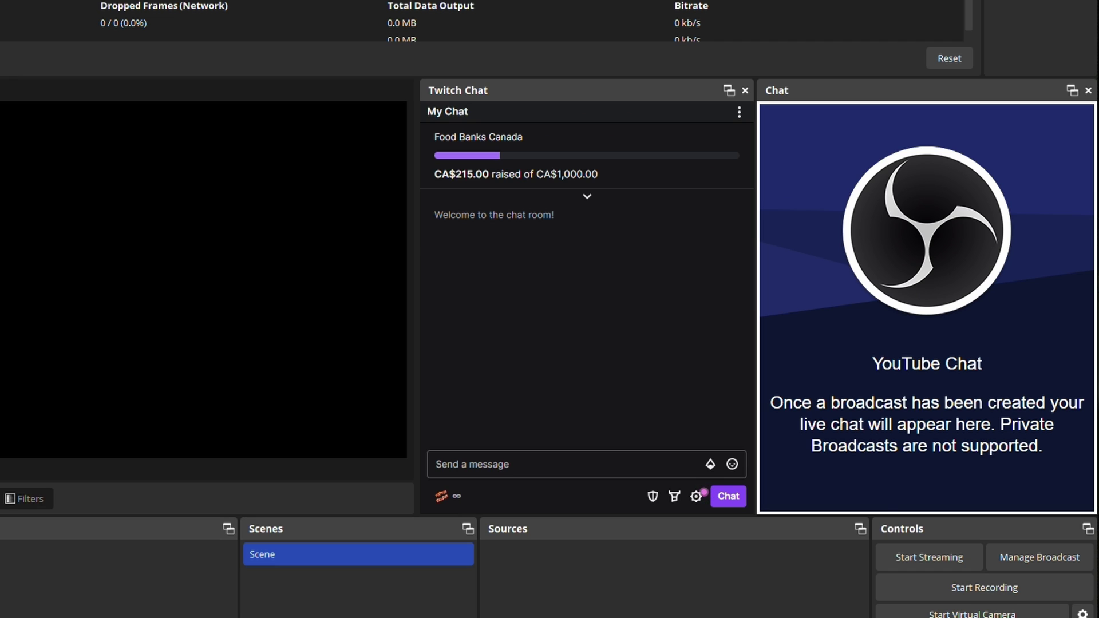
{"action": "left_click_drag", "start_coordinate": [582, 83], "coordinate": [0, 267]}
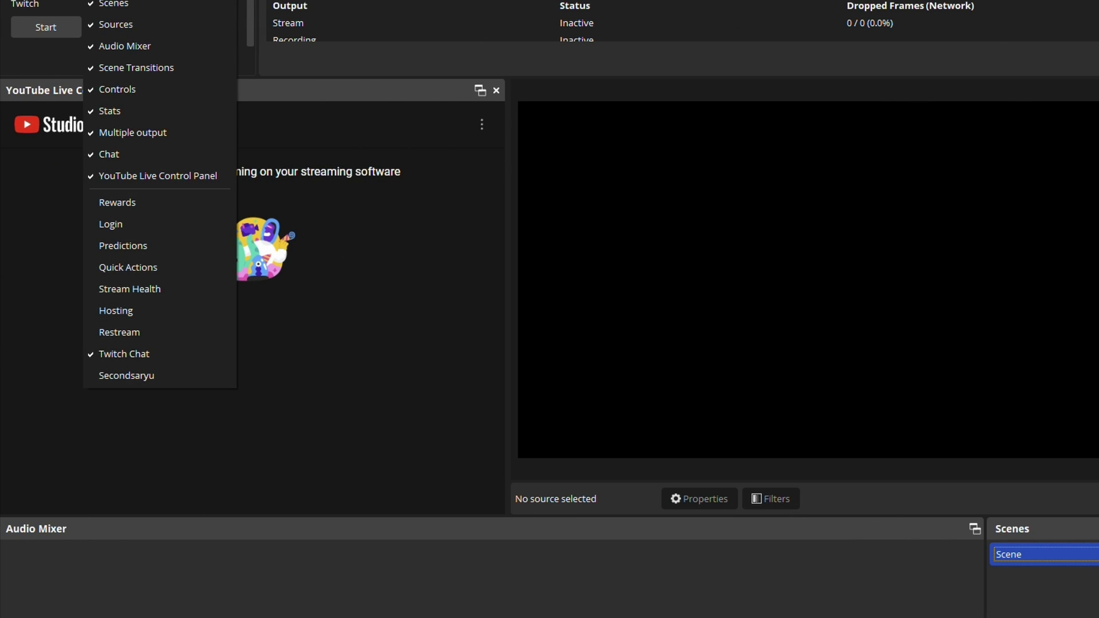
- Tab Quick Actions with the YouTube Live Control Panel and preview Edit Stream Info
{"action": "left_click", "coordinate": [128, 268]}
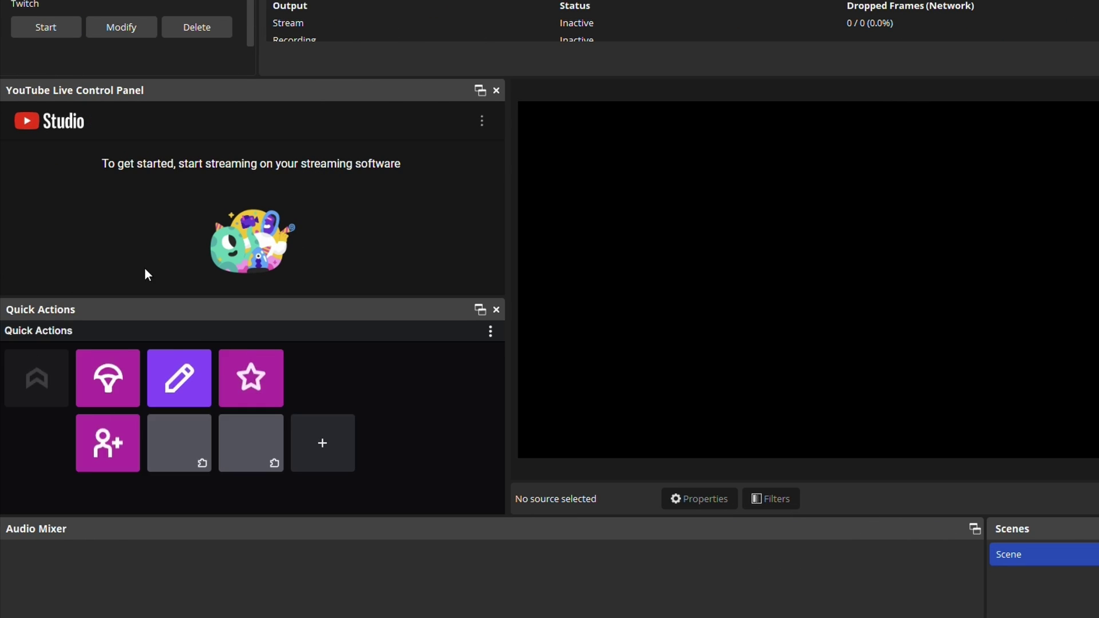
{"action": "left_click_drag", "start_coordinate": [170, 309], "coordinate": [197, 187]}
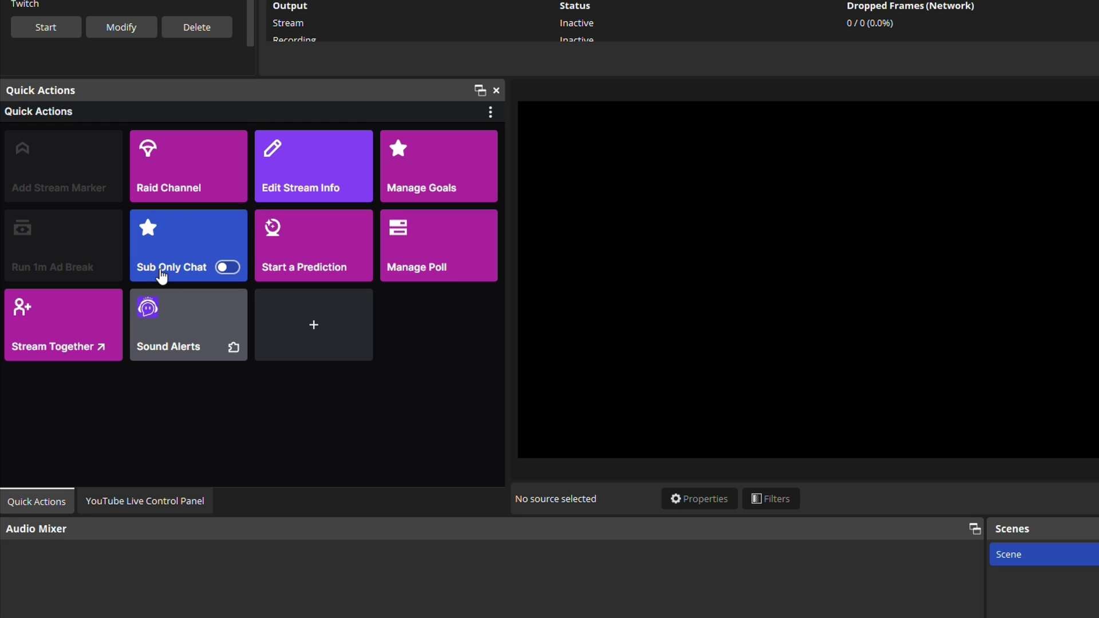
{"action": "left_click", "coordinate": [321, 176]}
{"action": "scroll", "coordinate": [114, 329], "scroll_direction": "down", "scroll_amount": 5}
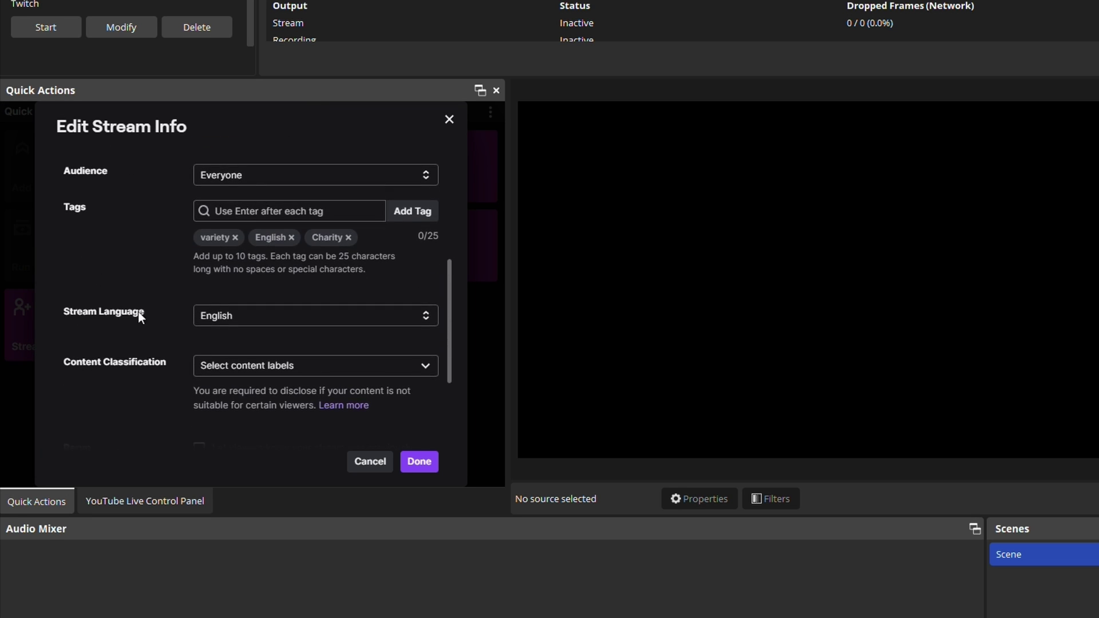
{"action": "scroll", "coordinate": [160, 337], "scroll_direction": "up", "scroll_amount": 5}
{"action": "left_click", "coordinate": [419, 461]}
- Switch back and forth between the Quick Actions and YouTube Live Control Panel tabs
{"action": "left_click", "coordinate": [106, 496]}
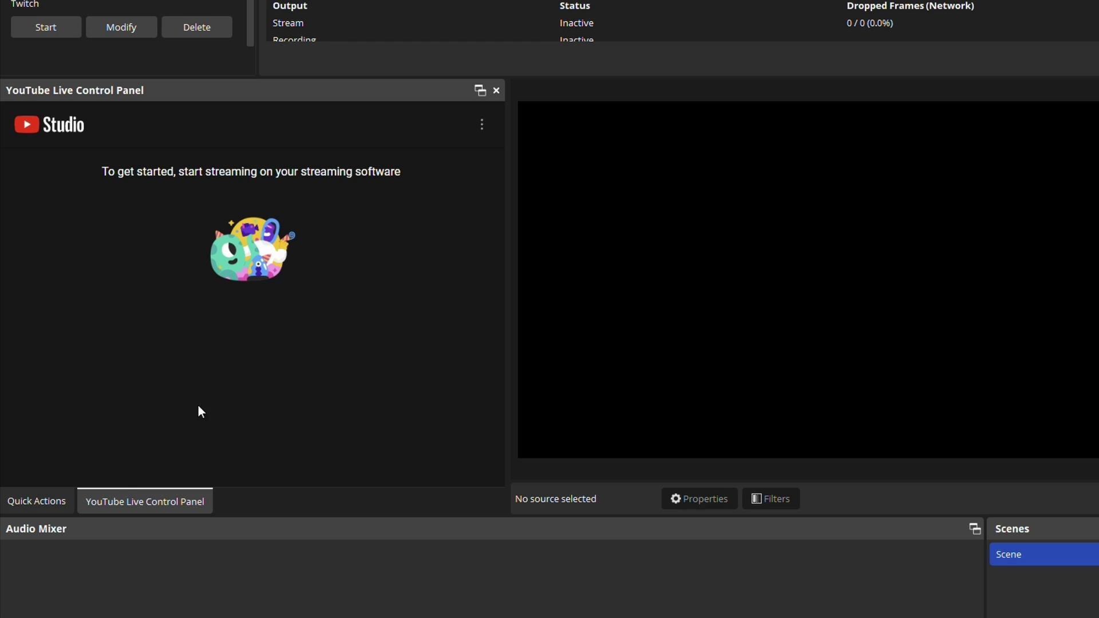
{"action": "left_click", "coordinate": [65, 497]}
{"action": "left_click", "coordinate": [112, 502]}
{"action": "scroll", "coordinate": [90, 500], "scroll_direction": "up", "scroll_amount": 1}
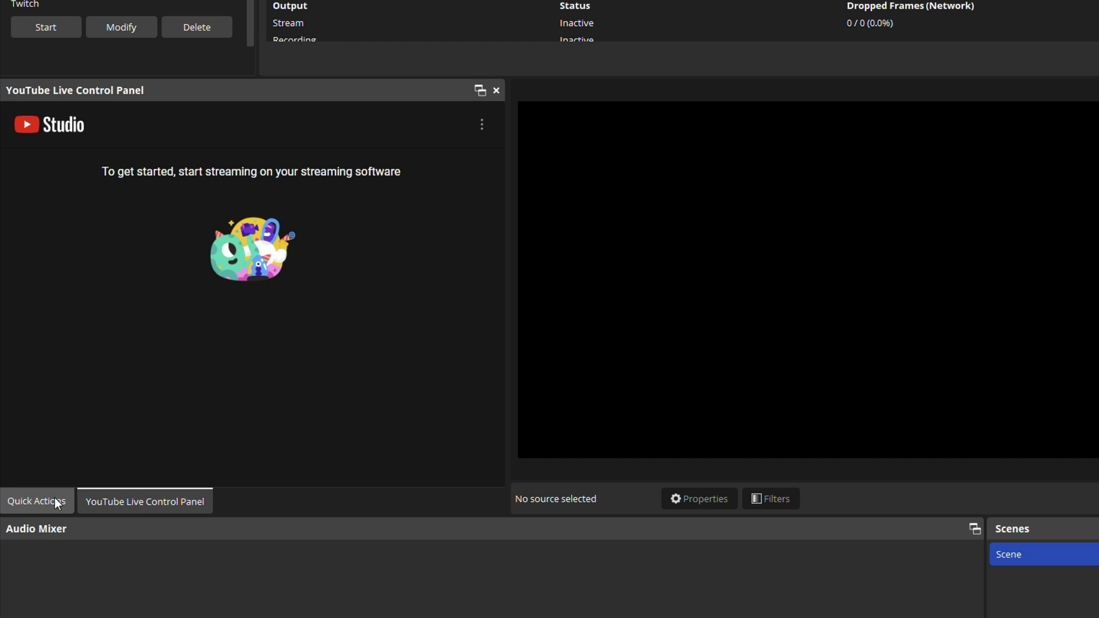
{"action": "left_click", "coordinate": [45, 501]}
{"action": "left_click", "coordinate": [125, 500]}
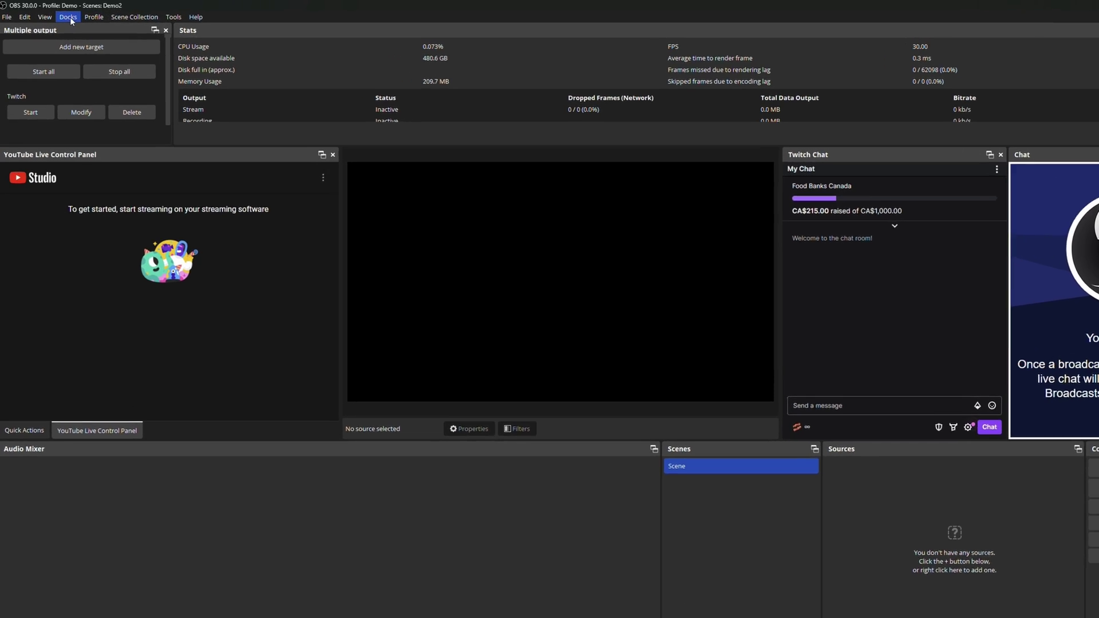
- Enable Full-Height Docks, dock YouTube Chat under Twitch Chat, and narrow the right-hand chats
{"action": "left_click", "coordinate": [62, 16]}
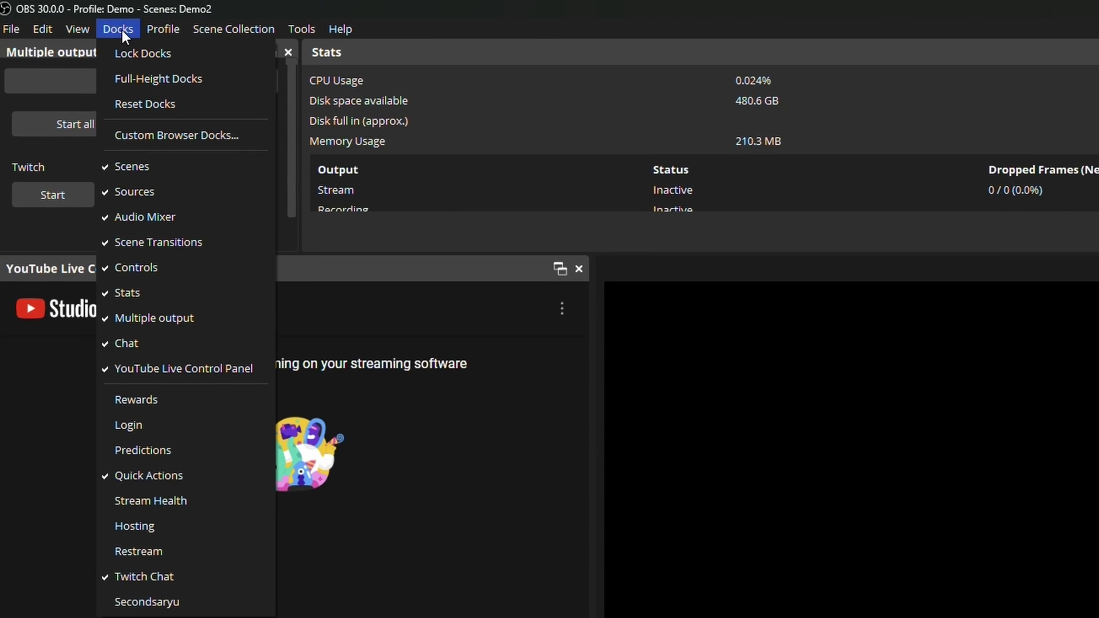
{"action": "left_click", "coordinate": [167, 84]}
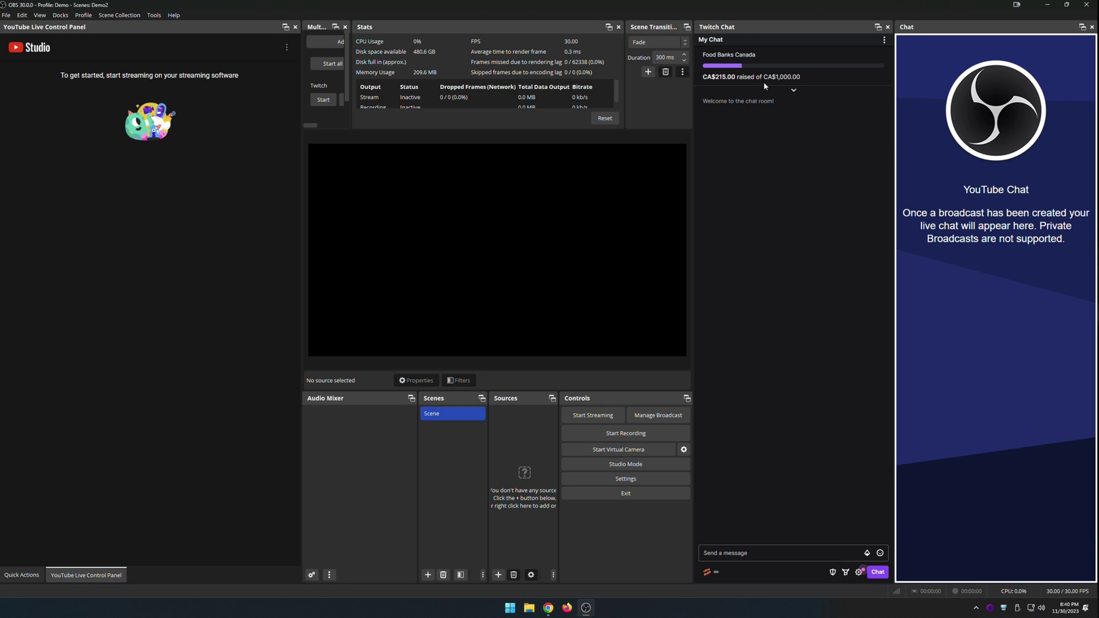
{"action": "left_click_drag", "start_coordinate": [965, 31], "coordinate": [881, 282]}
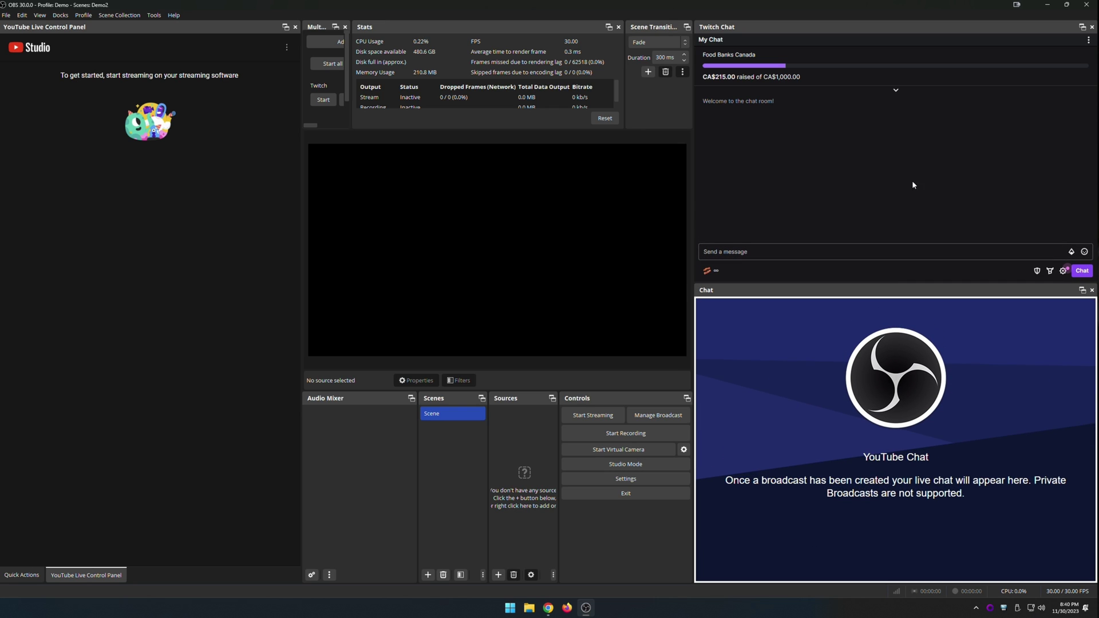
{"action": "left_click_drag", "start_coordinate": [693, 224], "coordinate": [833, 233]}
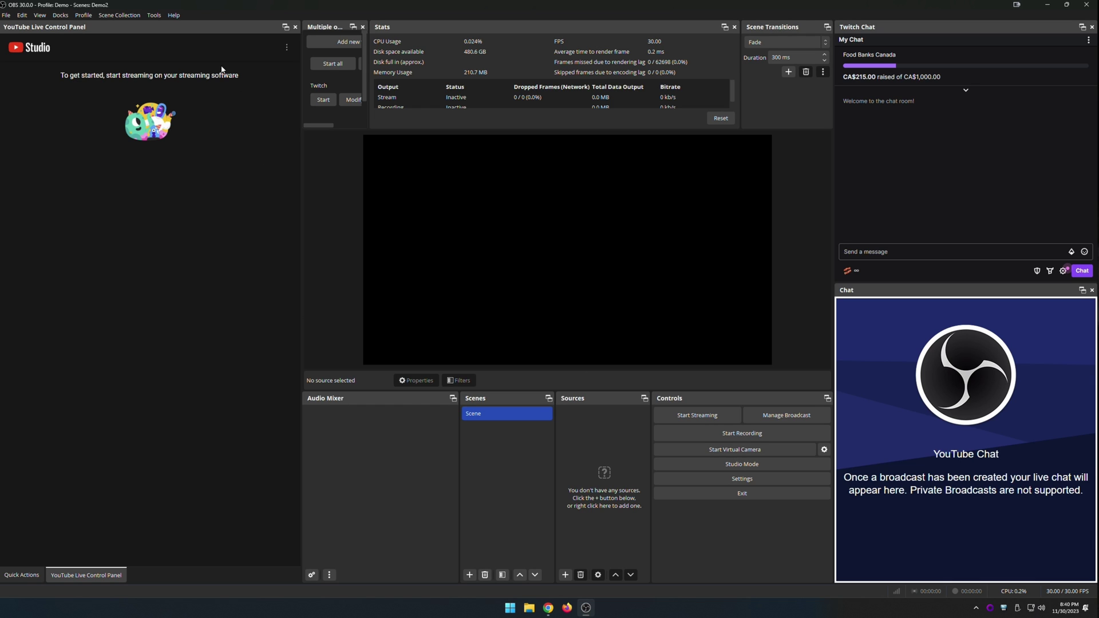
- Place the Quick Actions/YouTube tabs above the Audio Mixer and widen the Multiple output dock
{"action": "left_click_drag", "start_coordinate": [192, 34], "coordinate": [256, 233]}
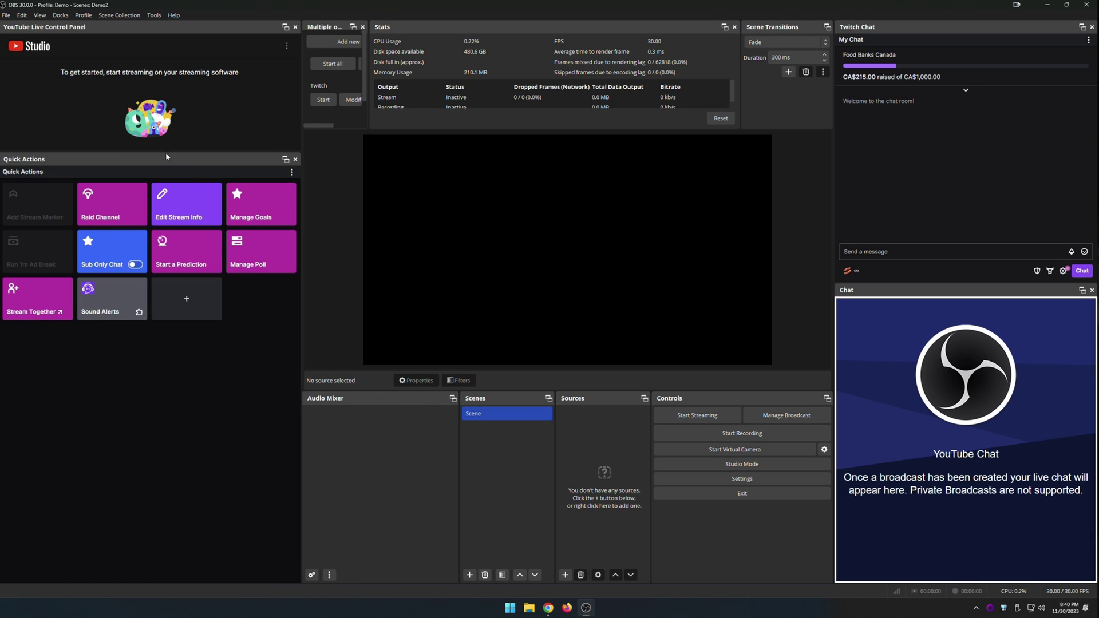
{"action": "left_click_drag", "start_coordinate": [166, 157], "coordinate": [190, 145]}
{"action": "left_click_drag", "start_coordinate": [372, 400], "coordinate": [122, 406]}
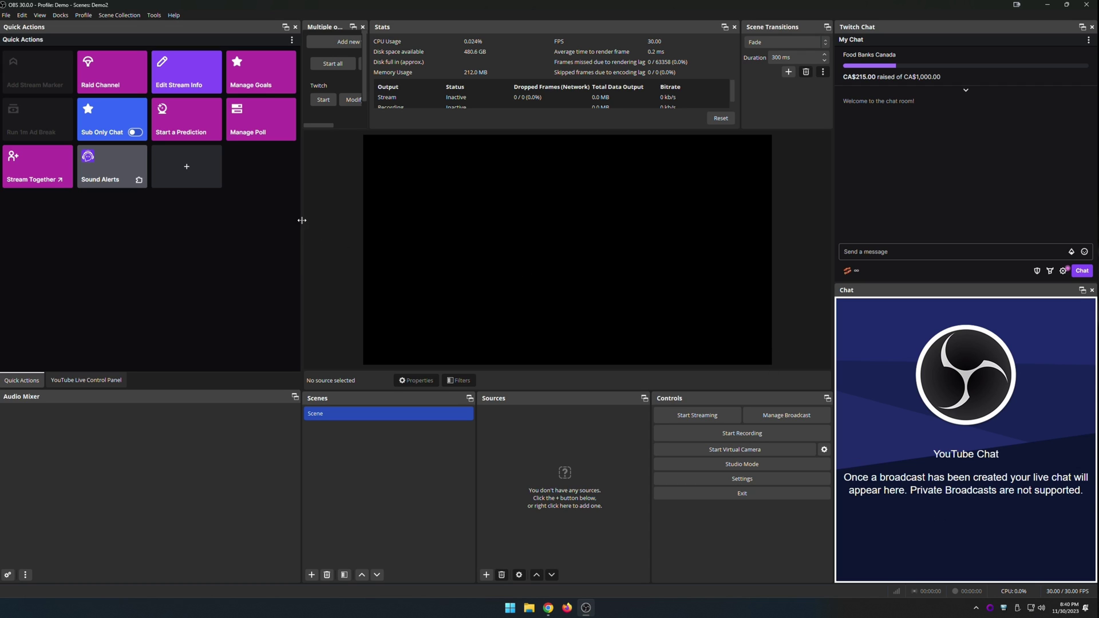
{"action": "left_click_drag", "start_coordinate": [301, 221], "coordinate": [259, 219]}
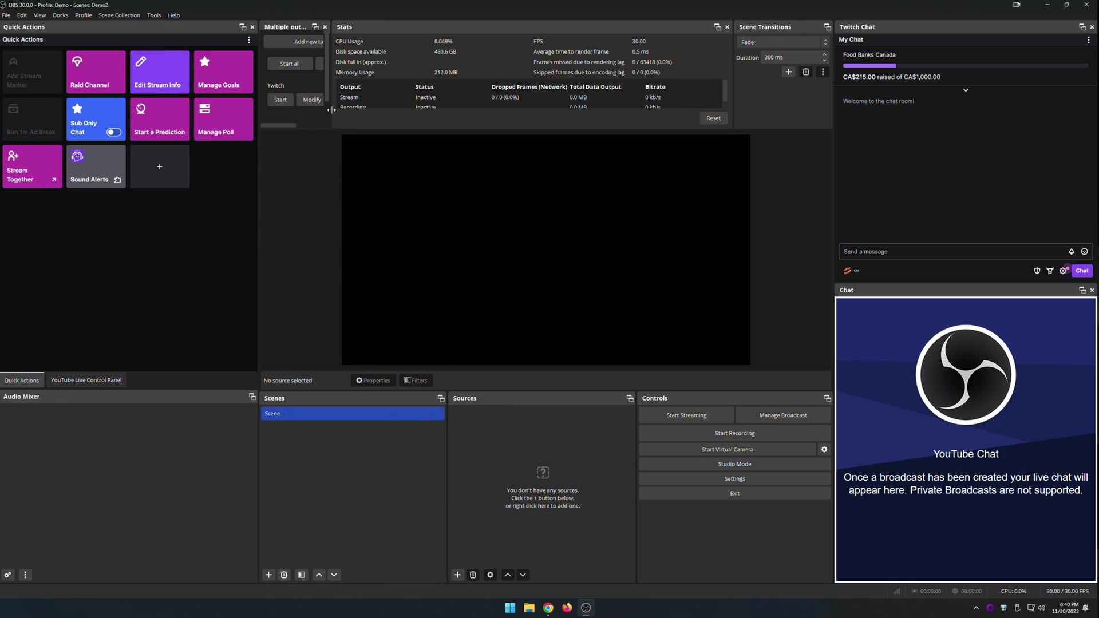
{"action": "left_click_drag", "start_coordinate": [331, 109], "coordinate": [409, 106]}
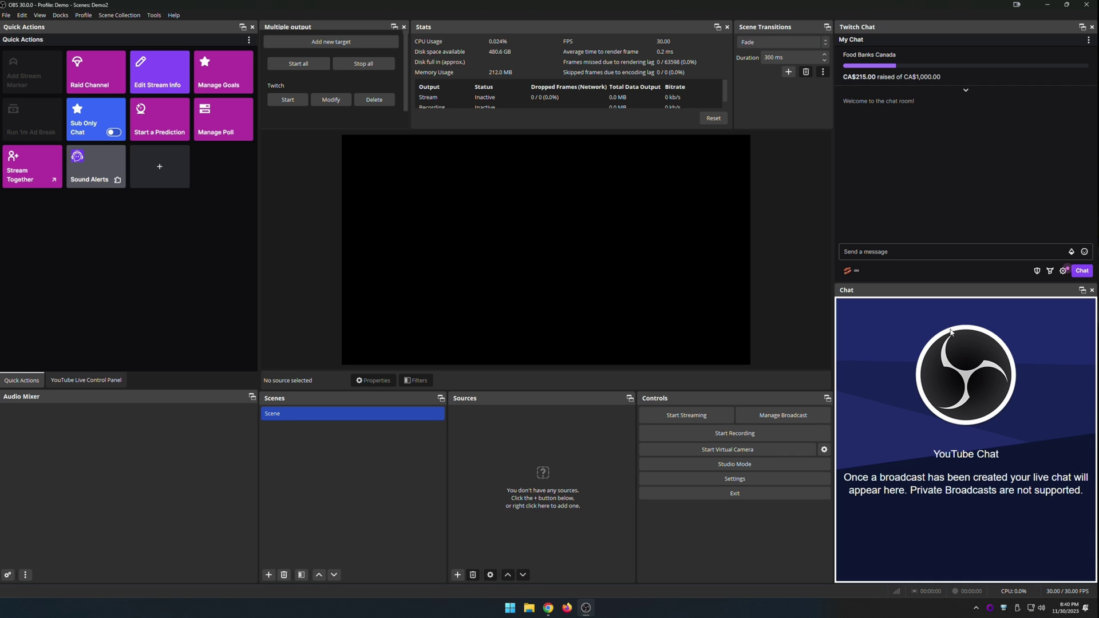
{"action": "left_click", "coordinate": [60, 15]}
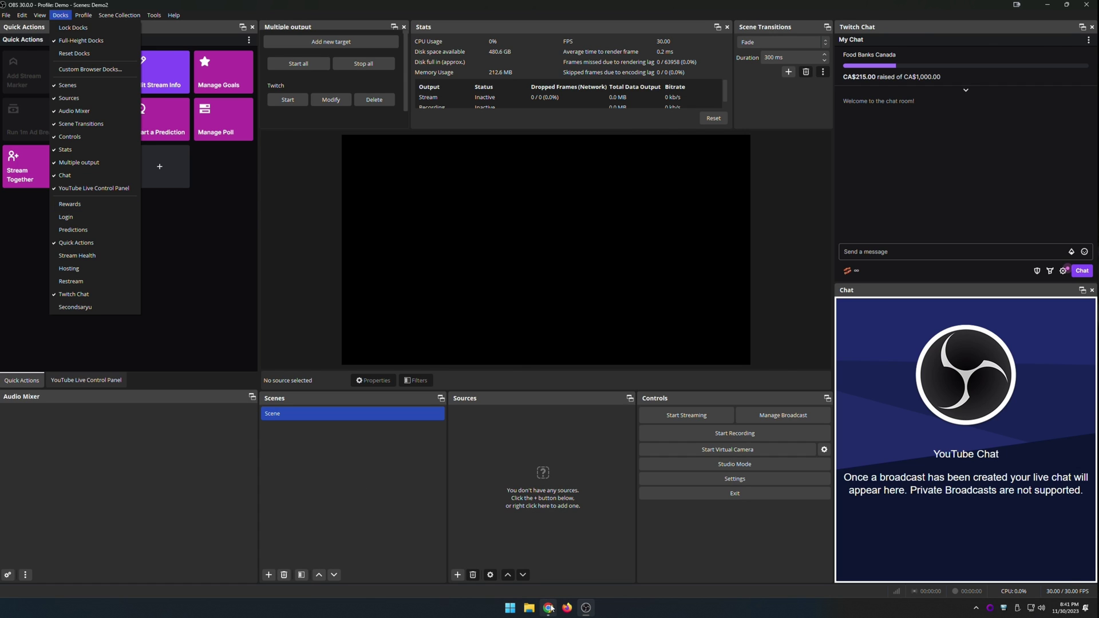
{"action": "left_click", "coordinate": [95, 204]}
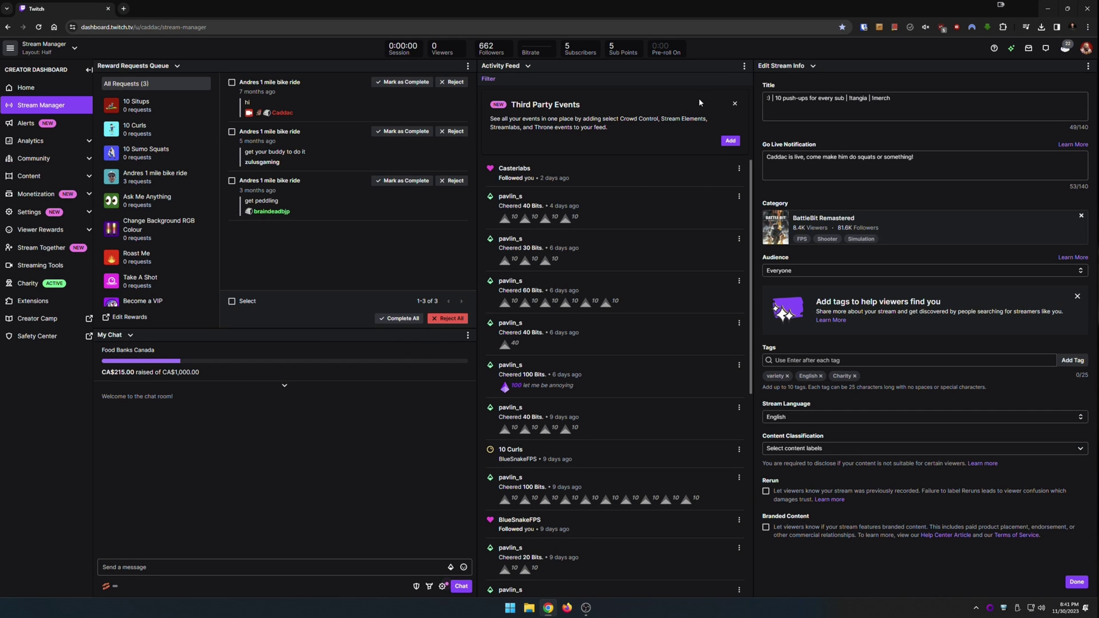
- Pop out the Twitch Activity Feed, take its popout URL, and close the popout
{"action": "left_click", "coordinate": [744, 66]}
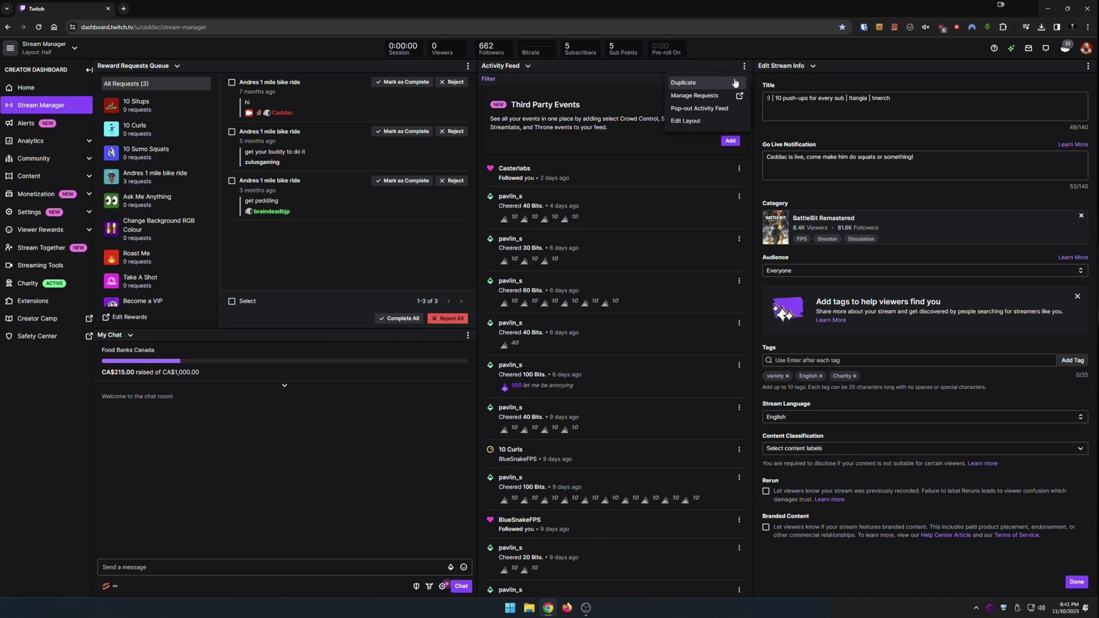
{"action": "left_click", "coordinate": [709, 108]}
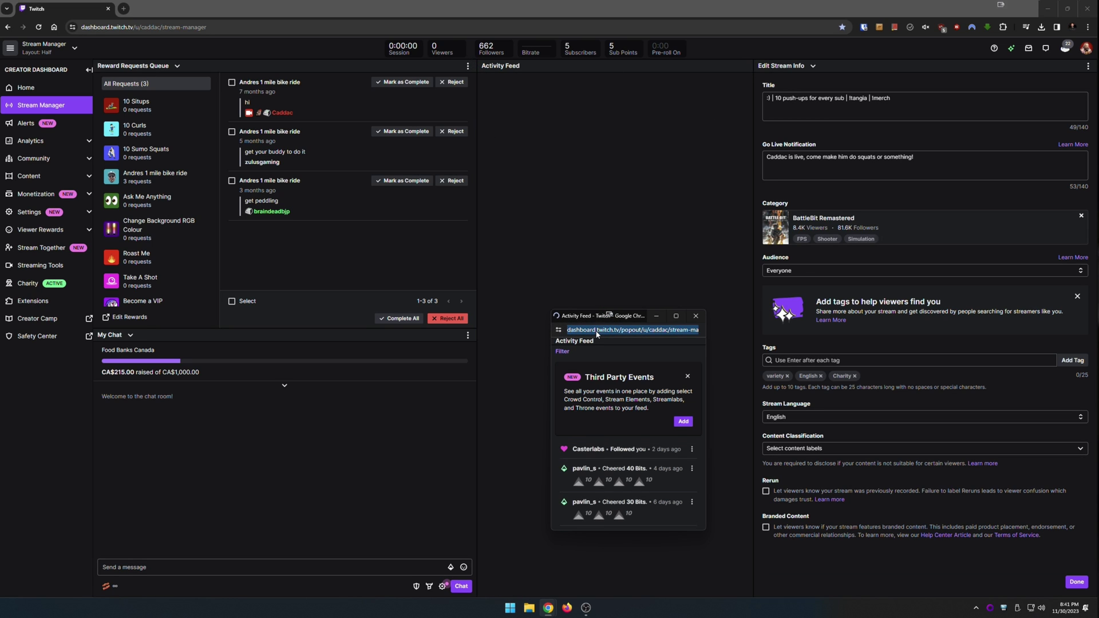
{"action": "left_click", "coordinate": [696, 316]}
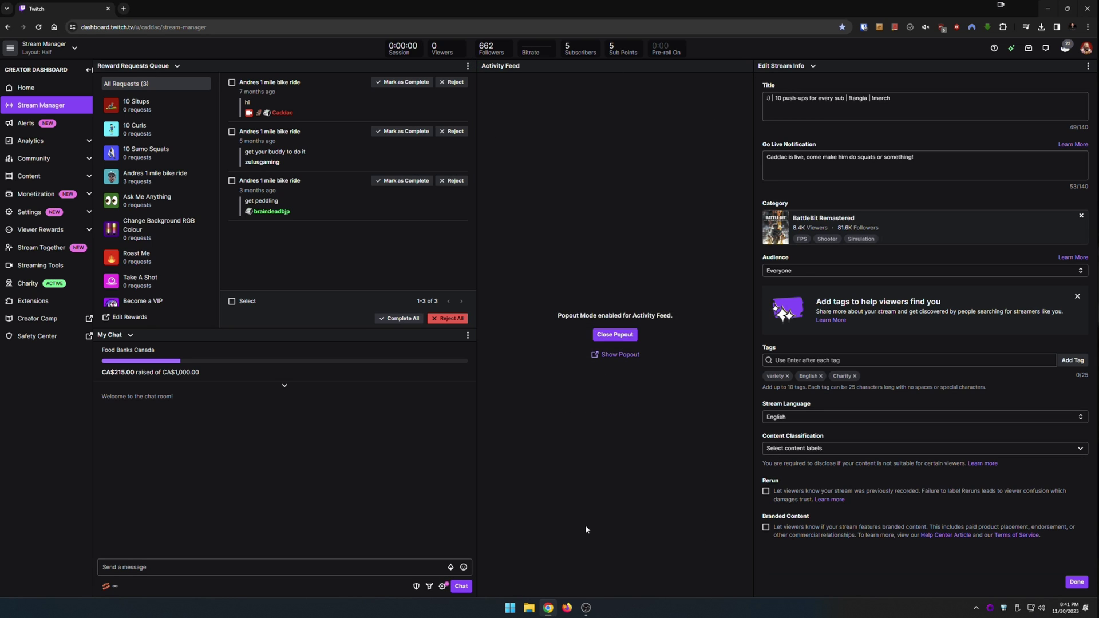
- Add a custom browser dock named Activity with the pasted activity-feed URL
{"action": "left_click", "coordinate": [585, 608]}
{"action": "left_click", "coordinate": [61, 15]}
{"action": "left_click", "coordinate": [80, 67]}
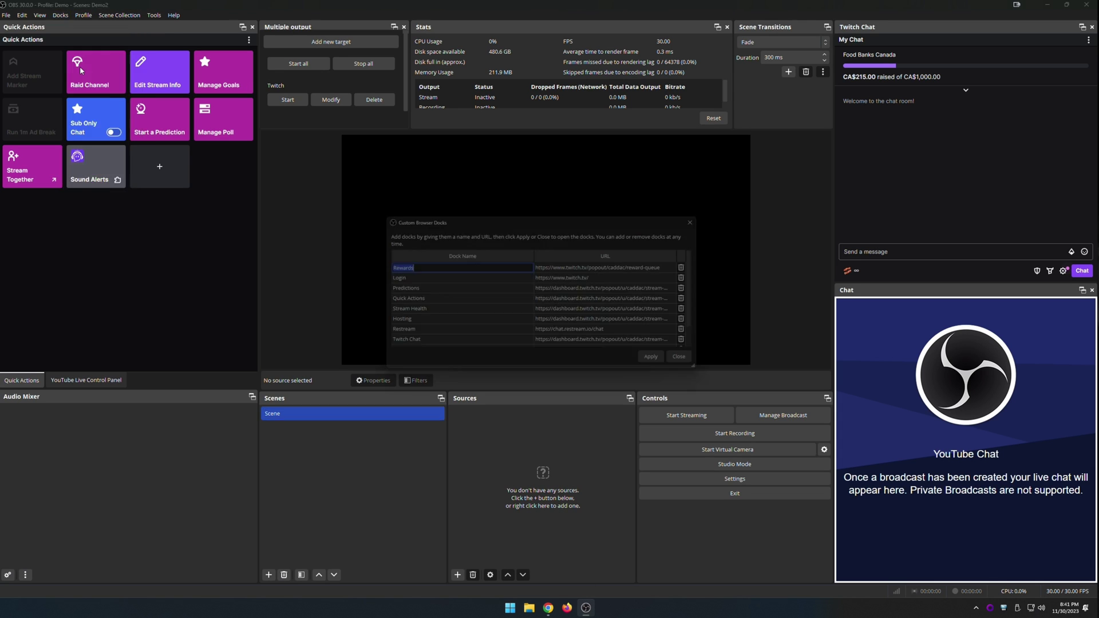
{"action": "double_click", "coordinate": [409, 345]}
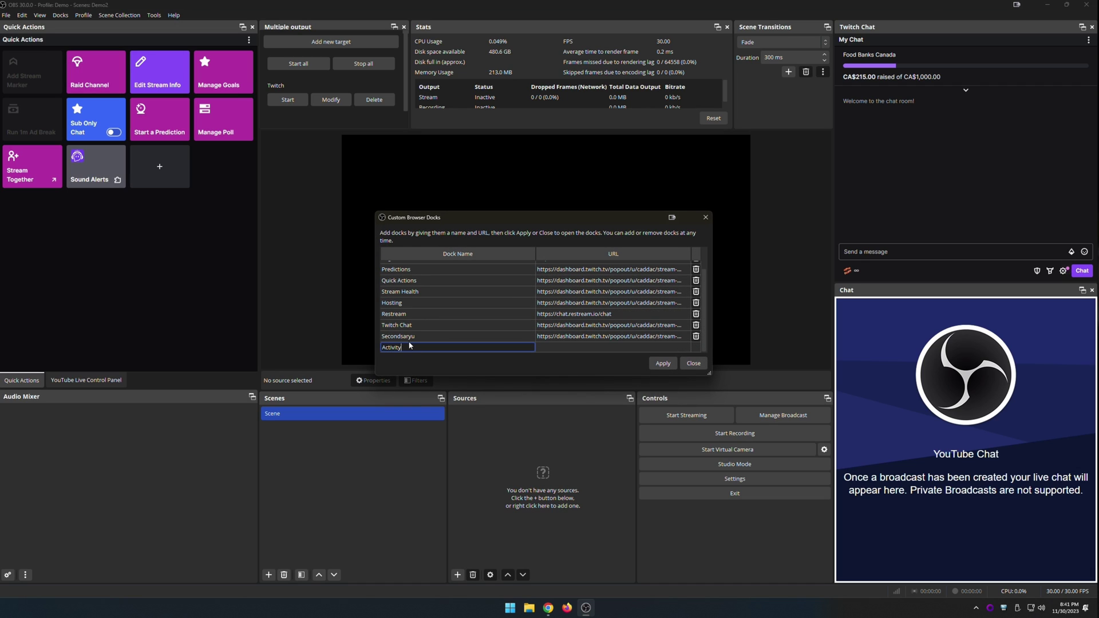
{"action": "key", "text": "Tab"}
{"action": "key", "text": "ctrl+v"}
{"action": "left_click", "coordinate": [662, 363]}
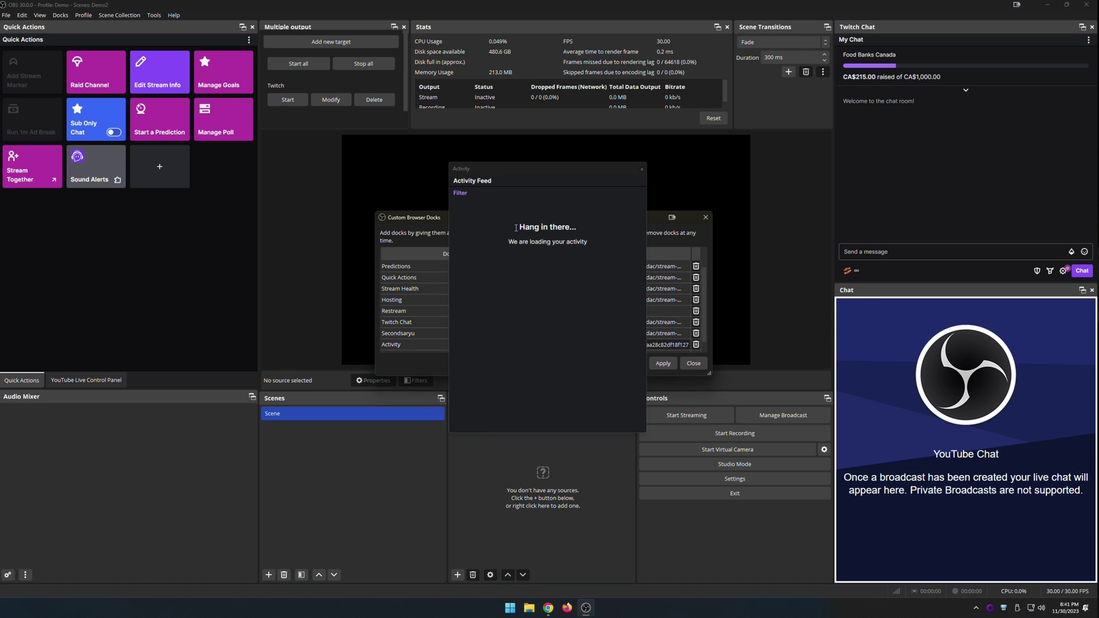
- Tab the Activity dock with the Audio Mixer and dismiss the Third Party Events card
{"action": "left_click_drag", "start_coordinate": [541, 170], "coordinate": [111, 423]}
{"action": "scroll", "coordinate": [131, 488], "scroll_direction": "down", "scroll_amount": 2}
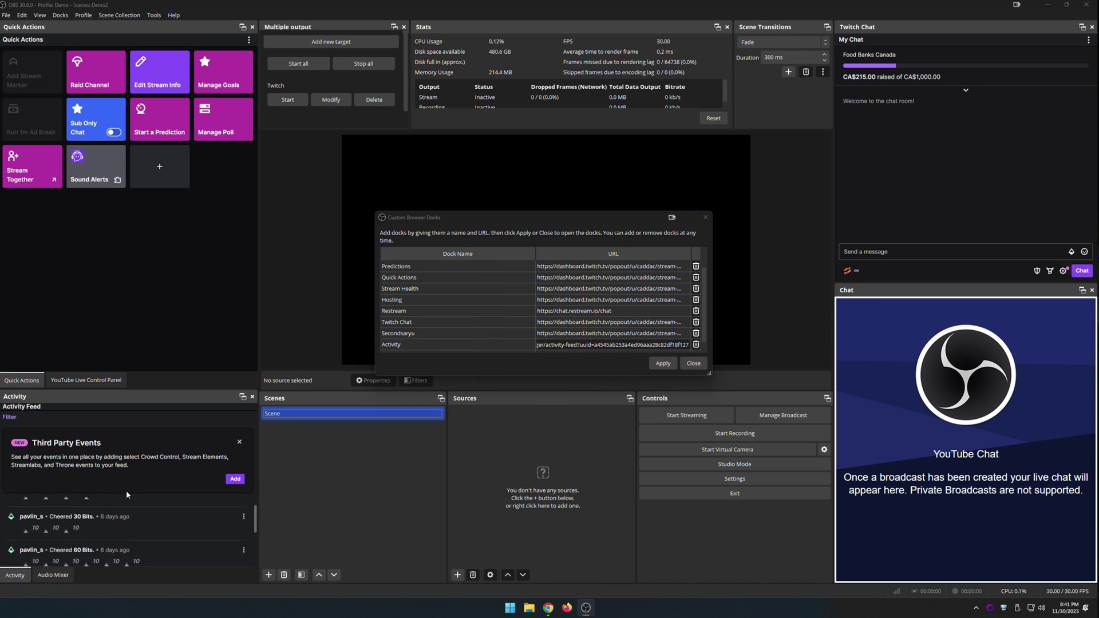
{"action": "left_click", "coordinate": [239, 442]}
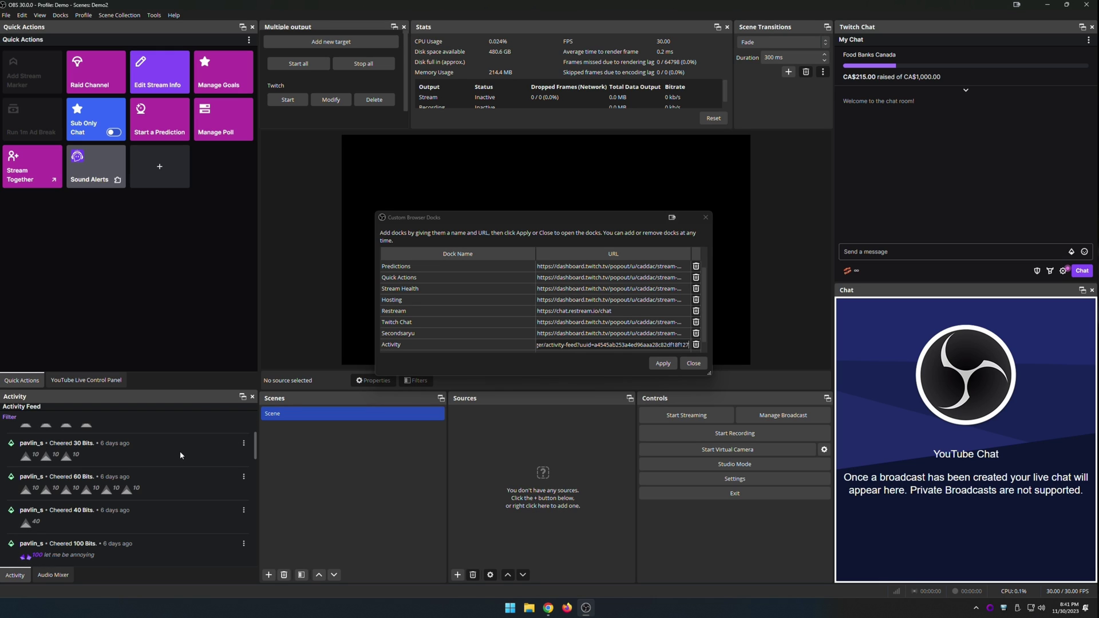
- Close Custom Browser Docks and open Edit Stream Info from the Quick Actions dock
{"action": "left_click", "coordinate": [692, 363]}
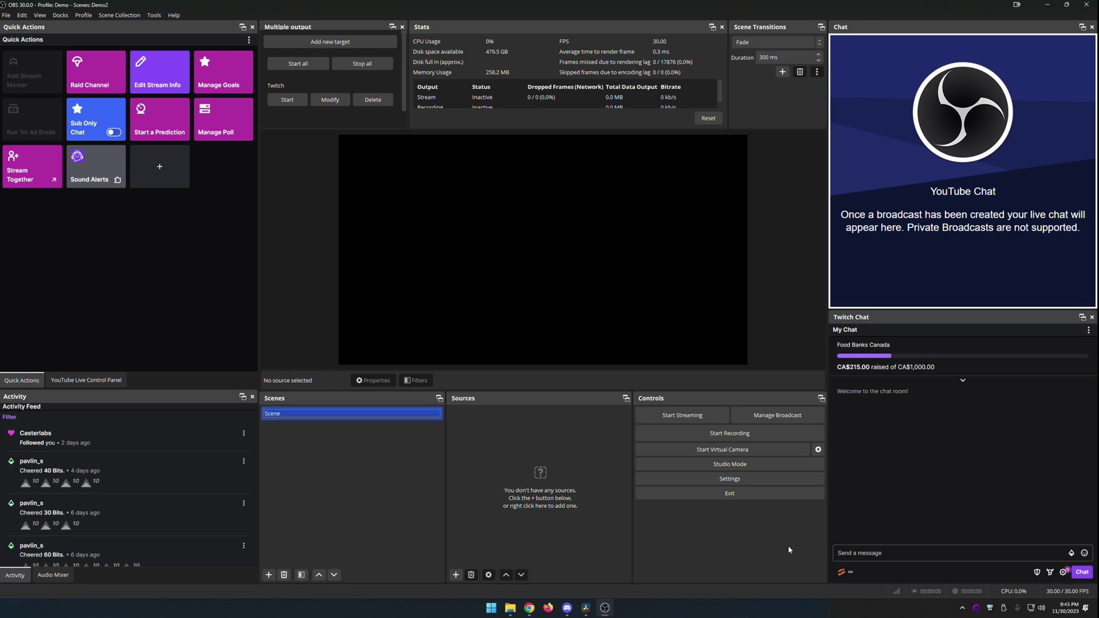
{"action": "left_click", "coordinate": [157, 73]}
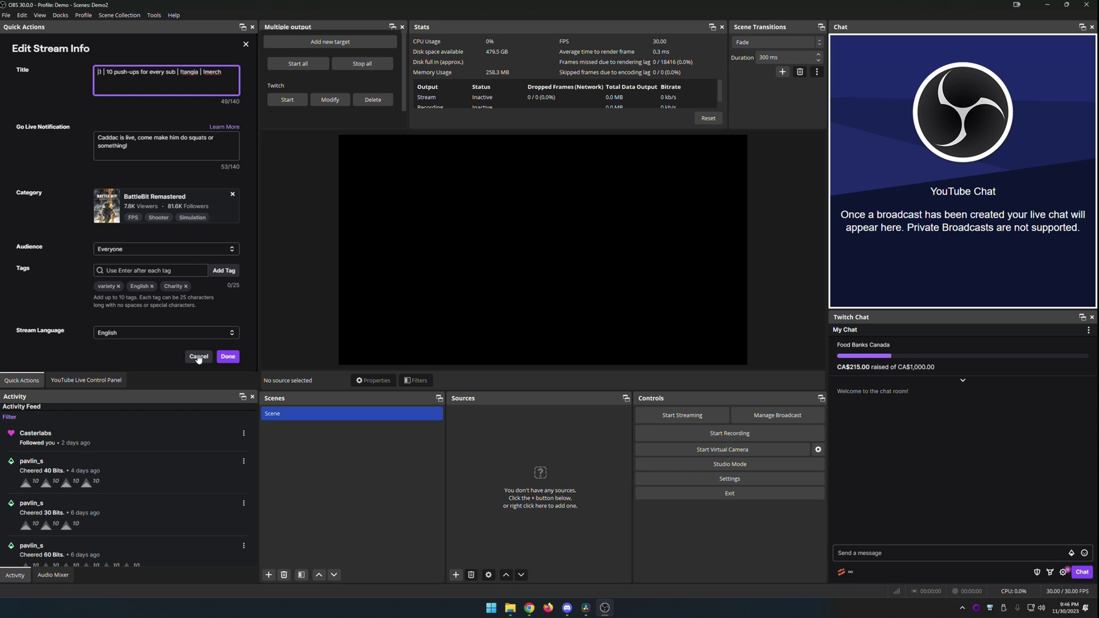
- Open the full Hornets vs Nets box score, select its page address, and return to OBS
{"action": "left_click", "coordinate": [530, 607]}
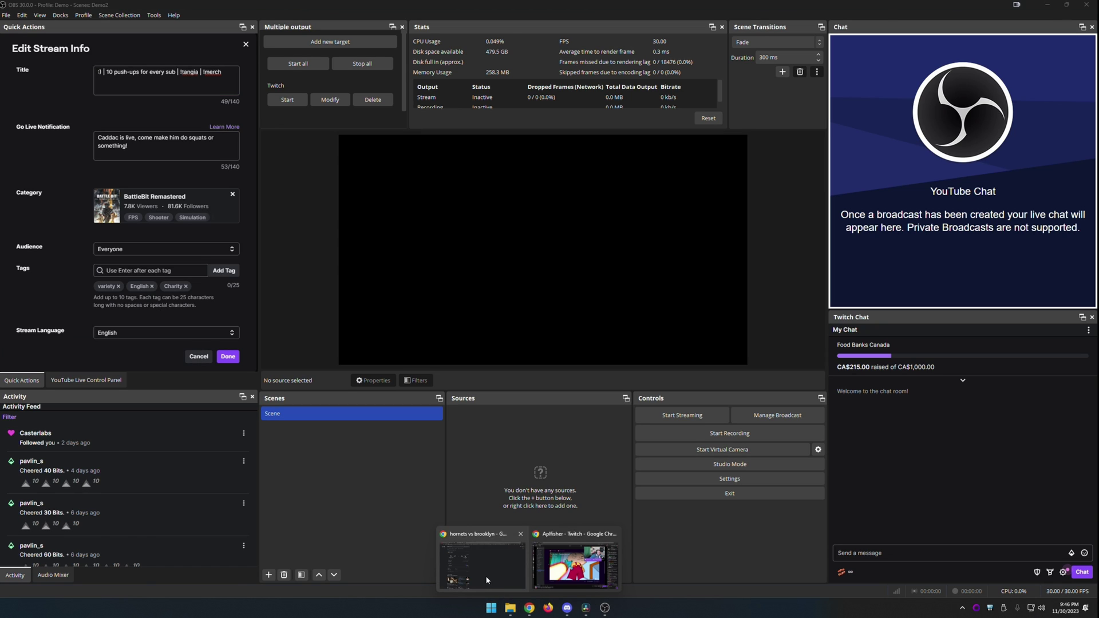
{"action": "left_click", "coordinate": [487, 579]}
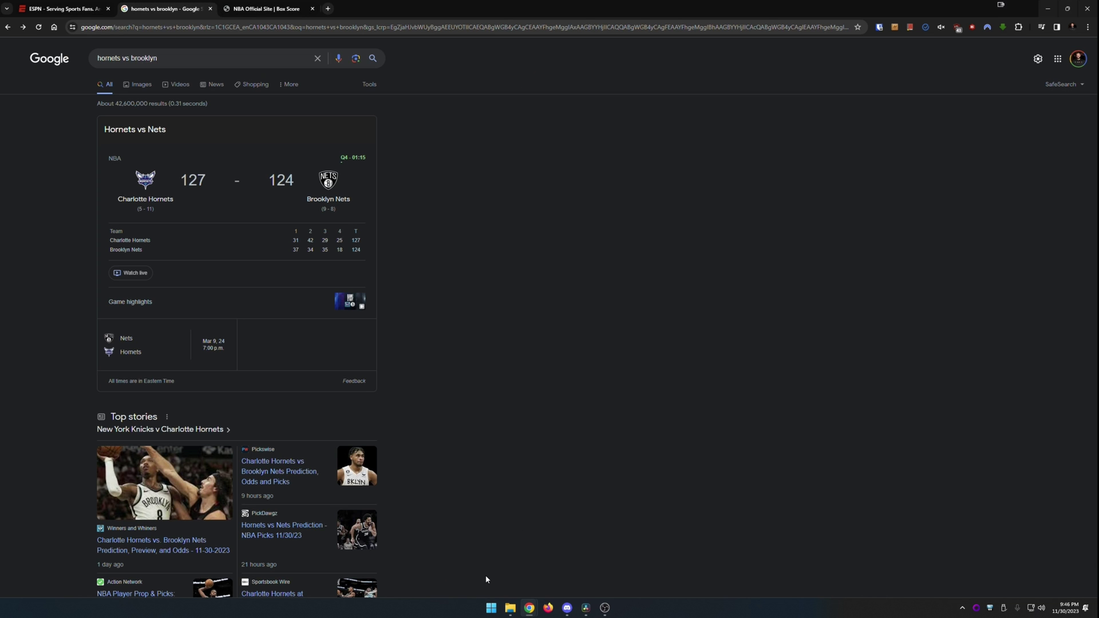
{"action": "left_click", "coordinate": [237, 170]}
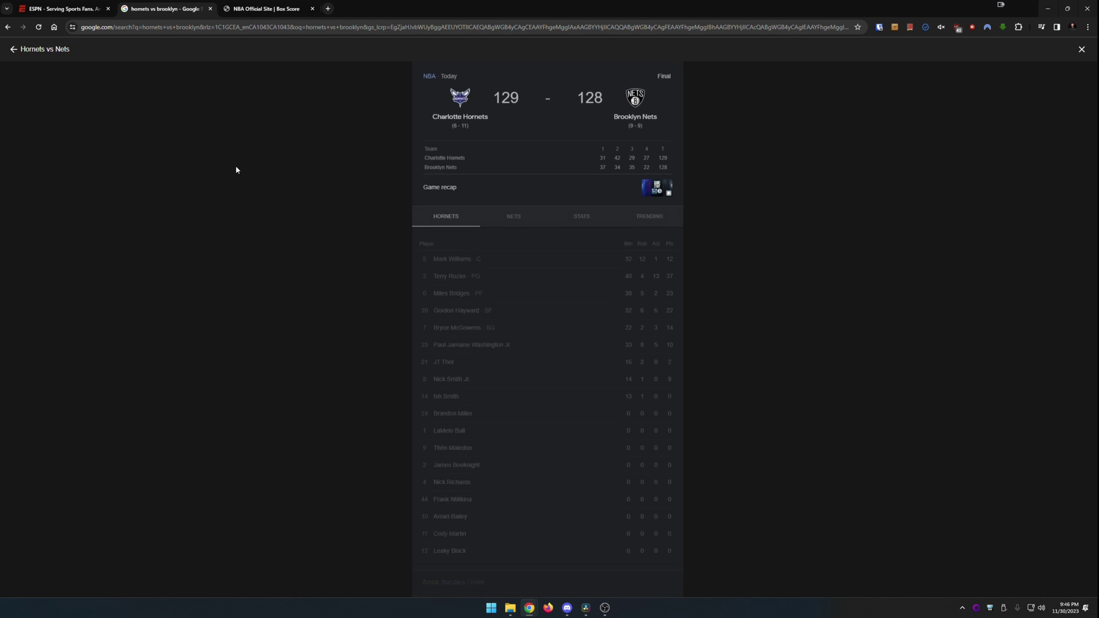
{"action": "left_click", "coordinate": [238, 32]}
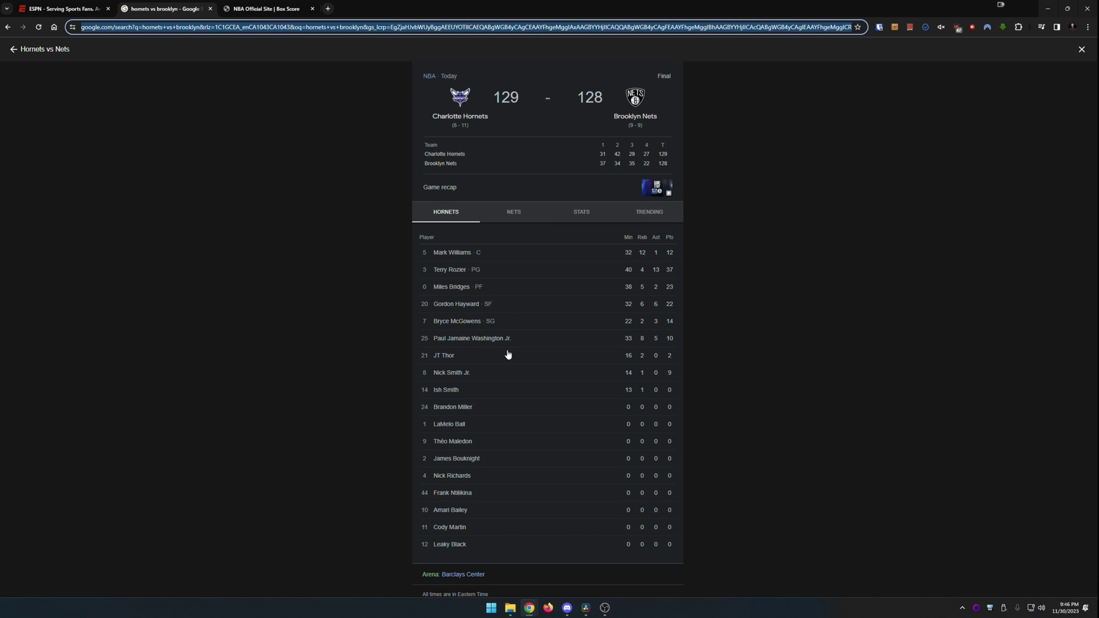
{"action": "left_click", "coordinate": [572, 558]}
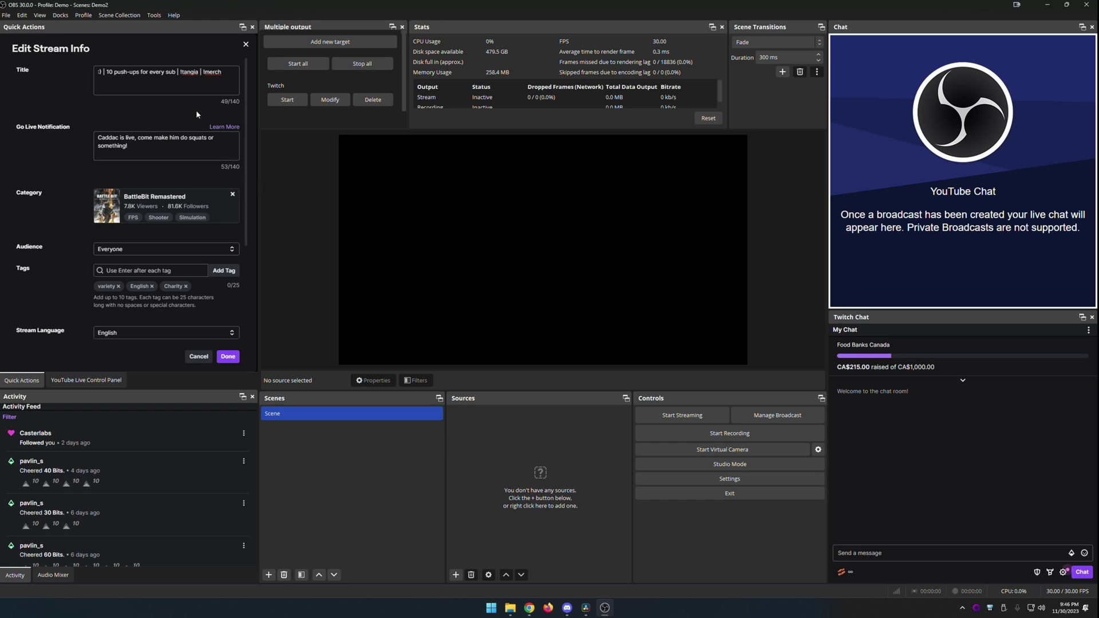
- In Custom Browser Docks, delete the old 'sports' entry and add 'sports' with the score page URL
{"action": "left_click", "coordinate": [60, 15]}
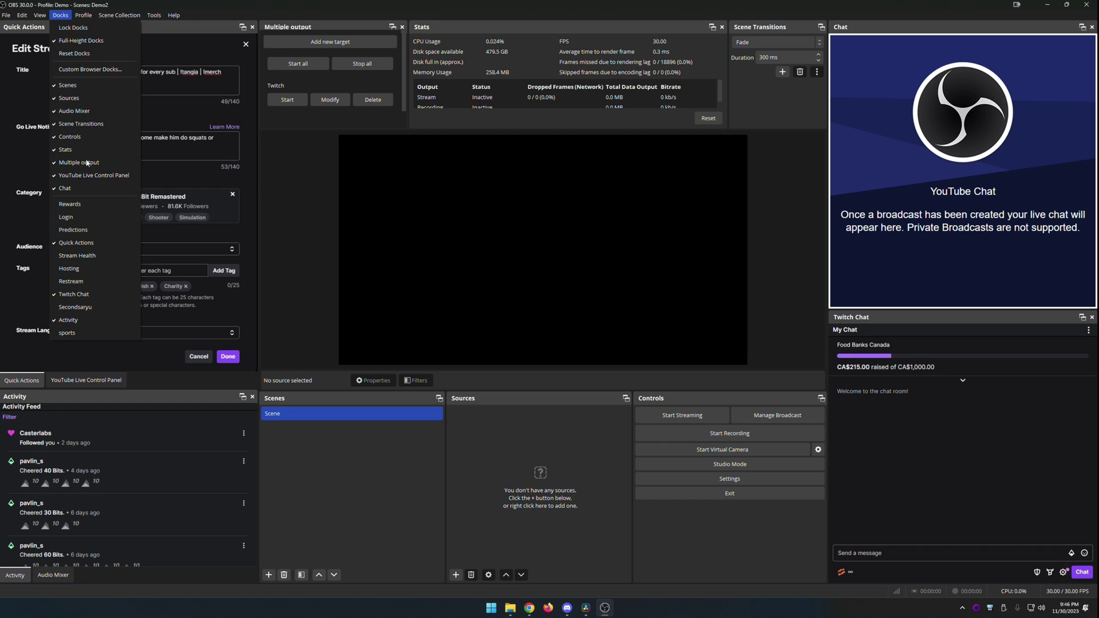
{"action": "left_click", "coordinate": [89, 69]}
{"action": "scroll", "coordinate": [455, 317], "scroll_direction": "down", "scroll_amount": 2}
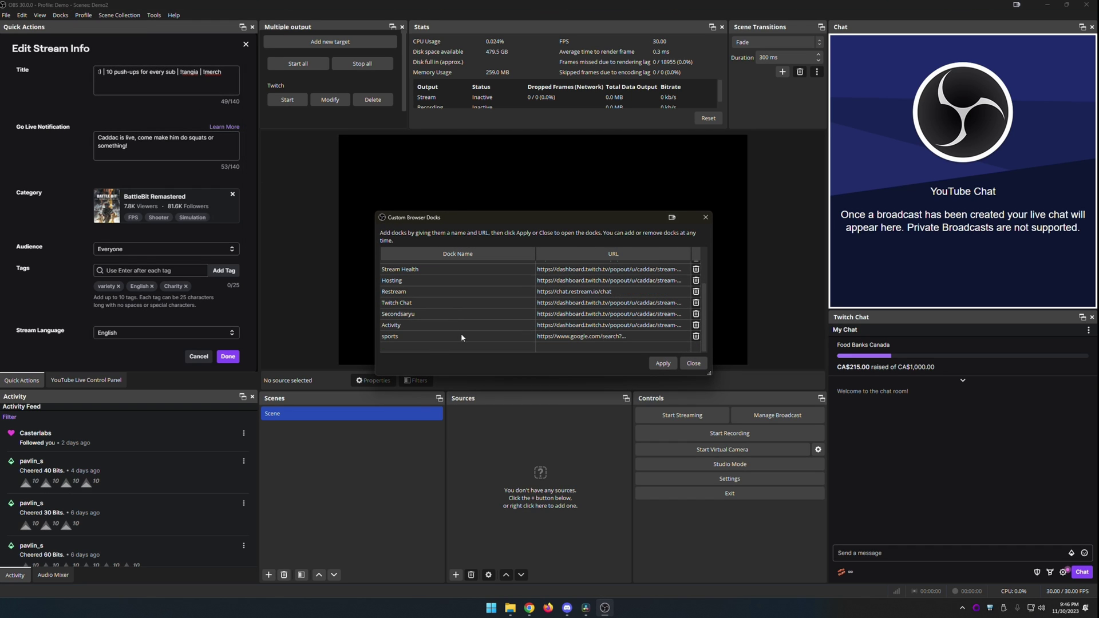
{"action": "left_click", "coordinate": [696, 336]}
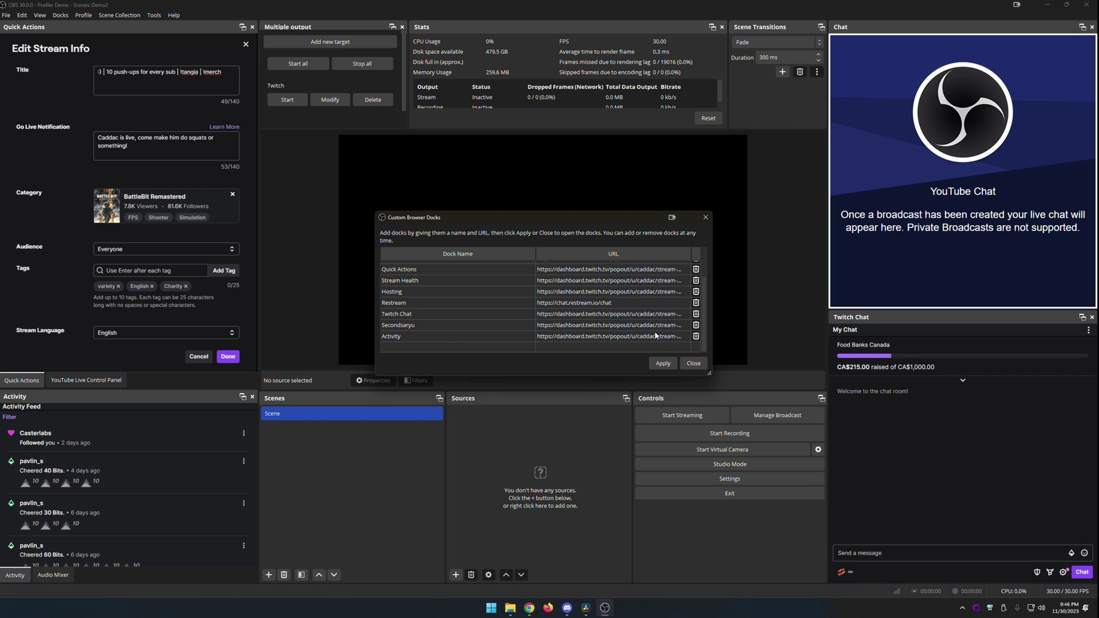
{"action": "double_click", "coordinate": [501, 346]}
{"action": "type", "text": "sports"}
{"action": "key", "text": "Tab"}
{"action": "key", "text": "ctrl+v"}
{"action": "left_click", "coordinate": [661, 363]}
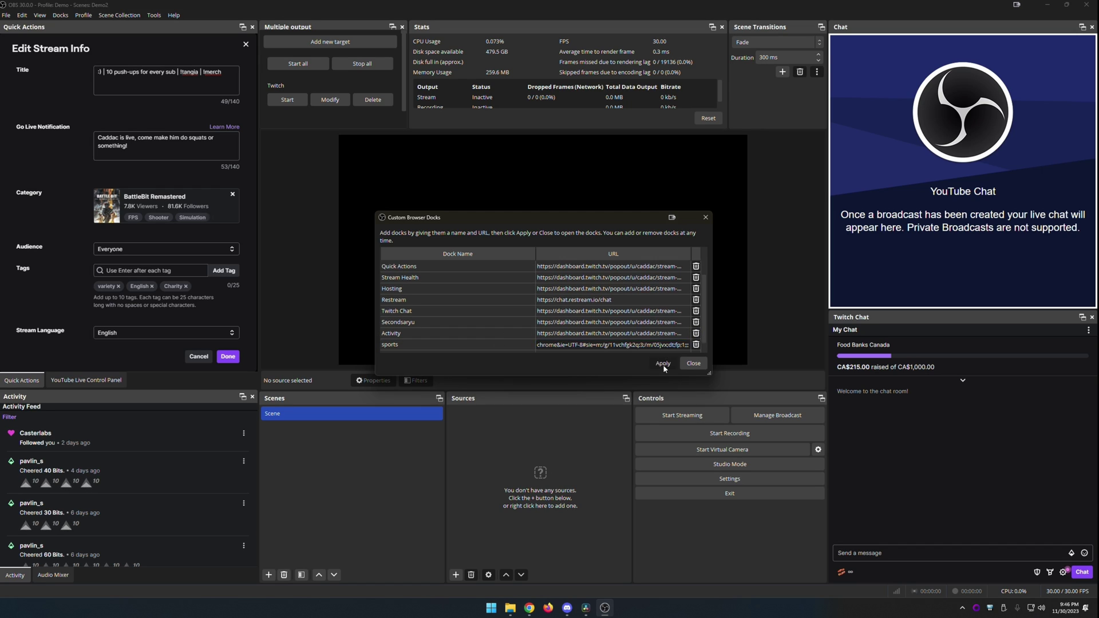
- Resize the floating sports dock and dock it as a tab beside Scenes
{"action": "left_click_drag", "start_coordinate": [554, 167], "coordinate": [405, 217]}
{"action": "left_click_drag", "start_coordinate": [494, 483], "coordinate": [544, 389]}
{"action": "left_click_drag", "start_coordinate": [425, 219], "coordinate": [391, 438]}
{"action": "left_click_drag", "start_coordinate": [448, 410], "coordinate": [502, 408]}
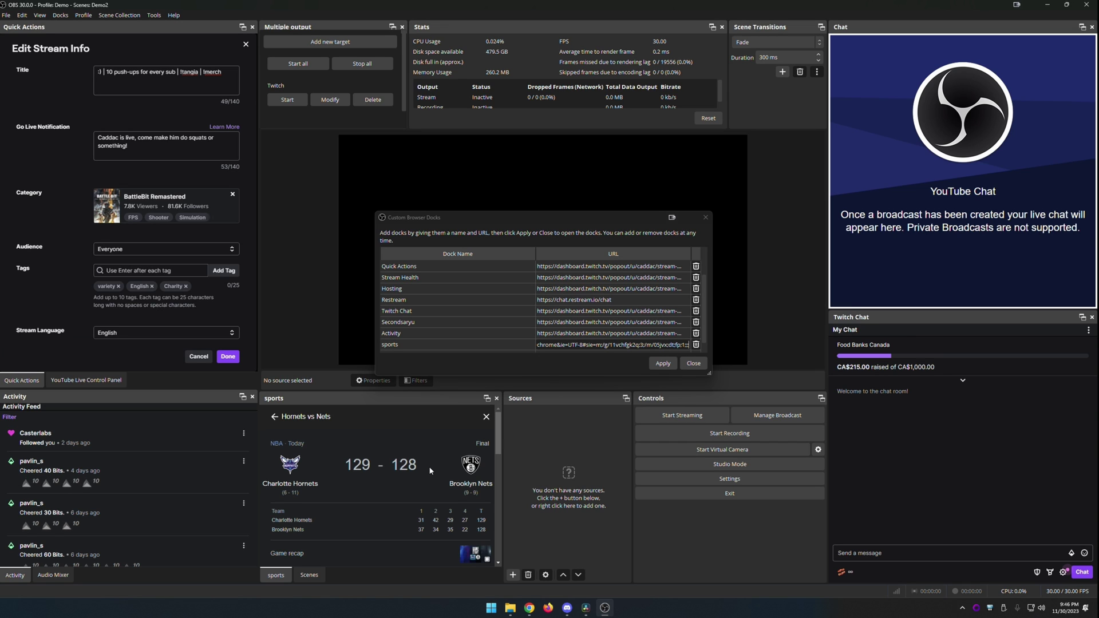
- Copy the Twitch stream's Popout Player address, close the popout, and return to OBS
{"action": "left_click", "coordinate": [560, 544]}
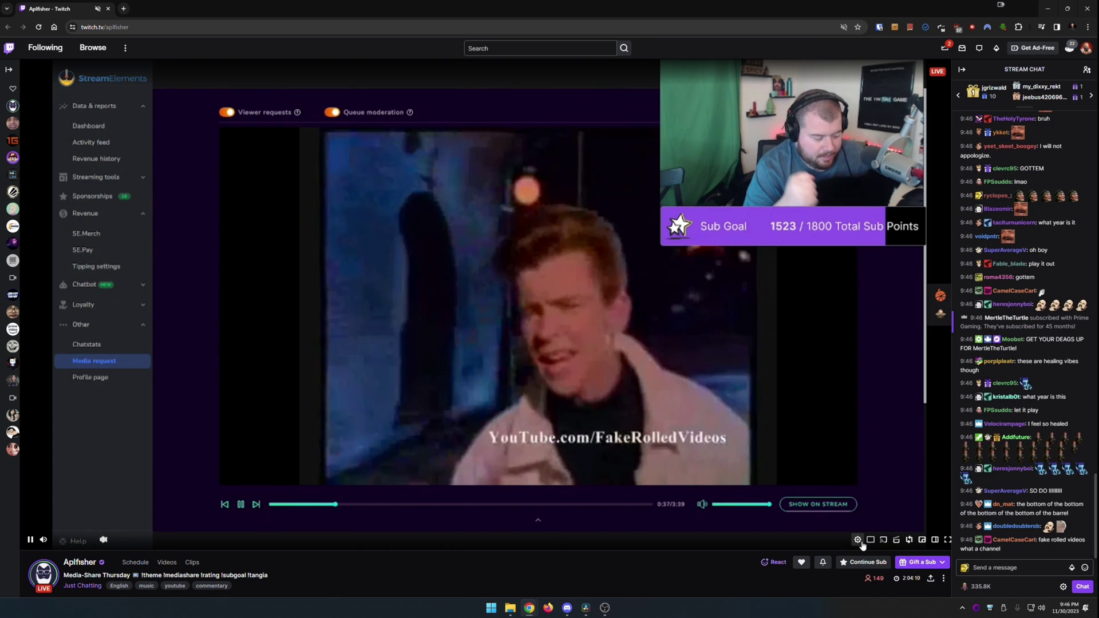
{"action": "left_click", "coordinate": [857, 539]}
{"action": "left_click", "coordinate": [790, 474]}
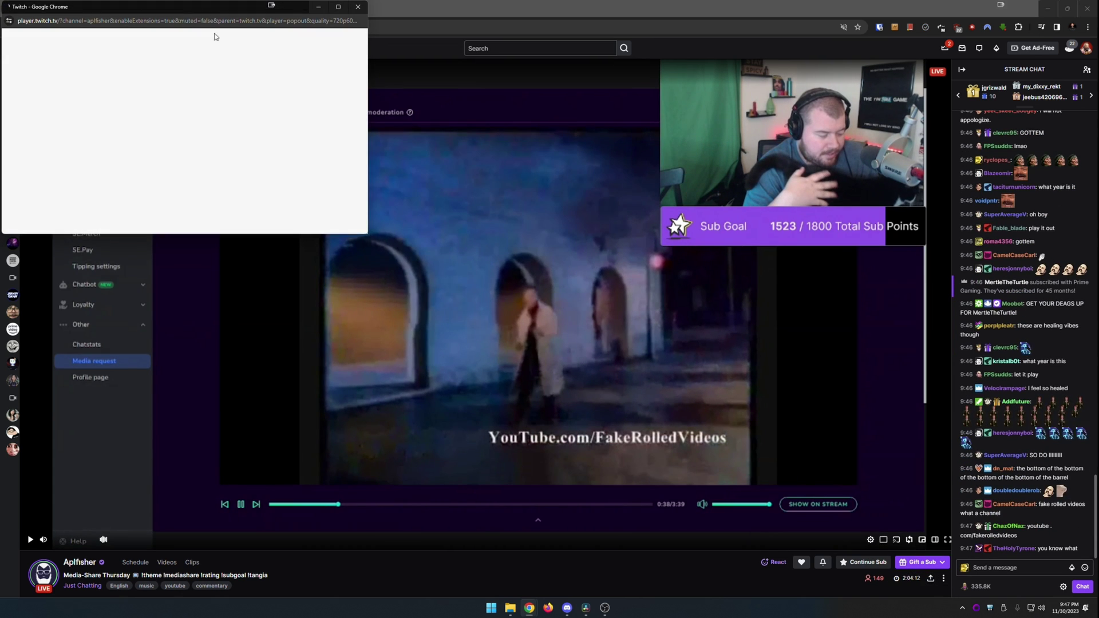
{"action": "left_click", "coordinate": [144, 23]}
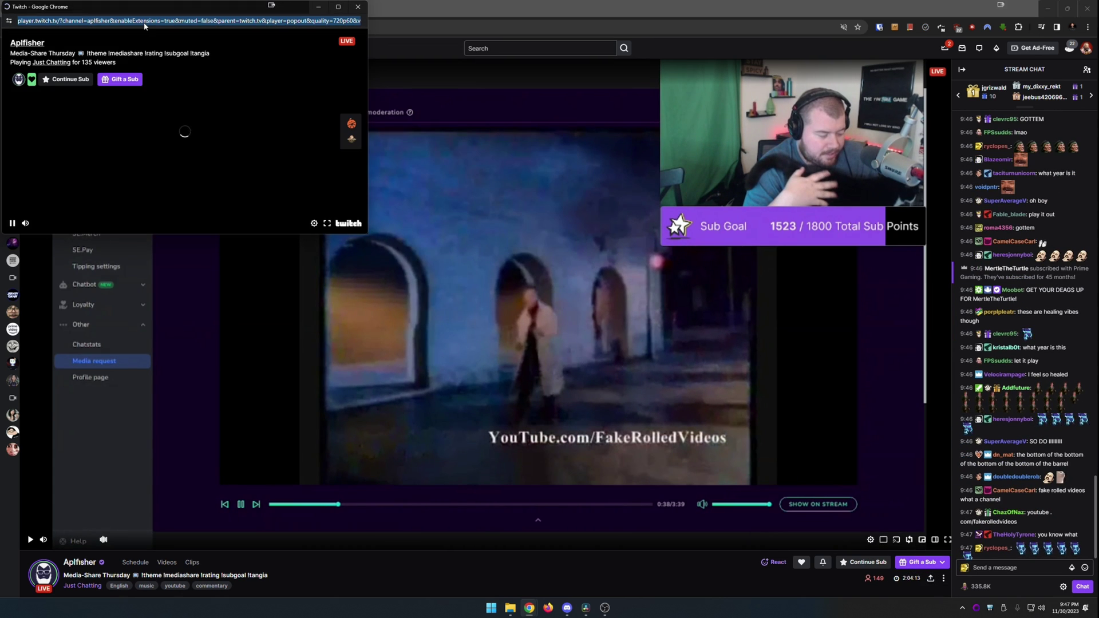
{"action": "left_click", "coordinate": [355, 7]}
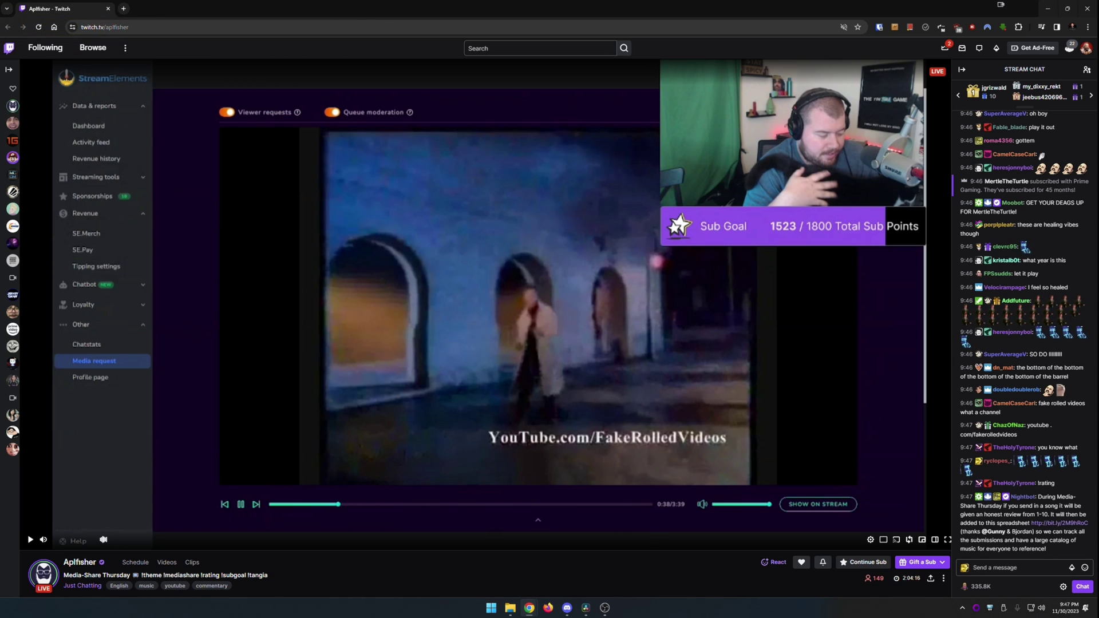
{"action": "key", "text": "alt+Tab"}
- Add a custom browser dock named 'bald' using the popout player URL
{"action": "left_click", "coordinate": [425, 349]}
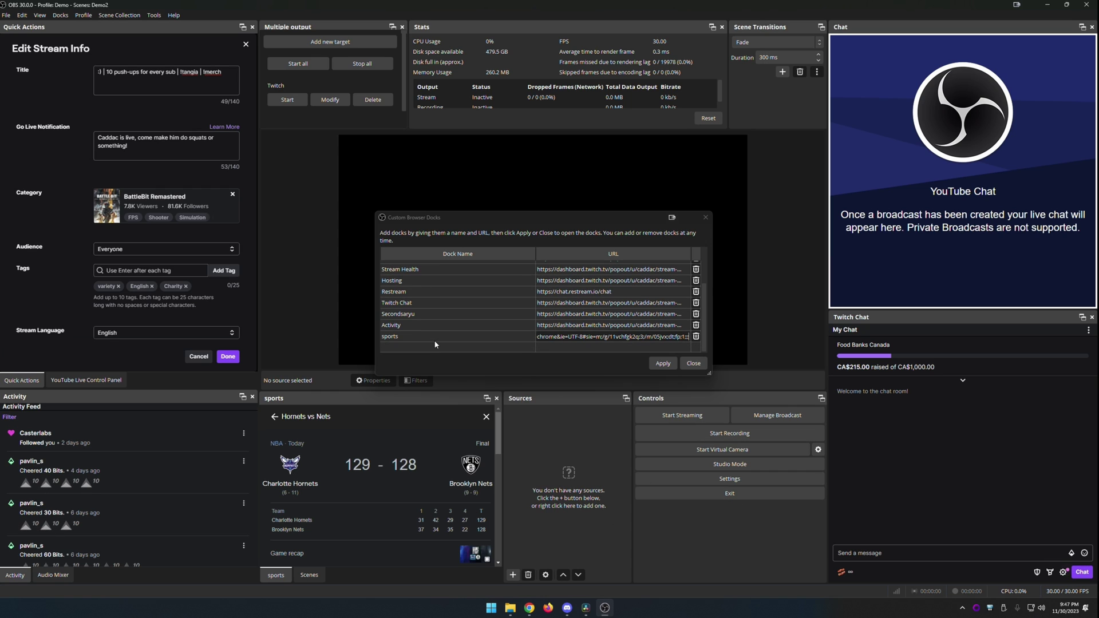
{"action": "left_click", "coordinate": [424, 347]}
{"action": "type", "text": "bald"}
{"action": "key", "text": "Tab"}
{"action": "key", "text": "ctrl+v"}
{"action": "left_click", "coordinate": [663, 363]}
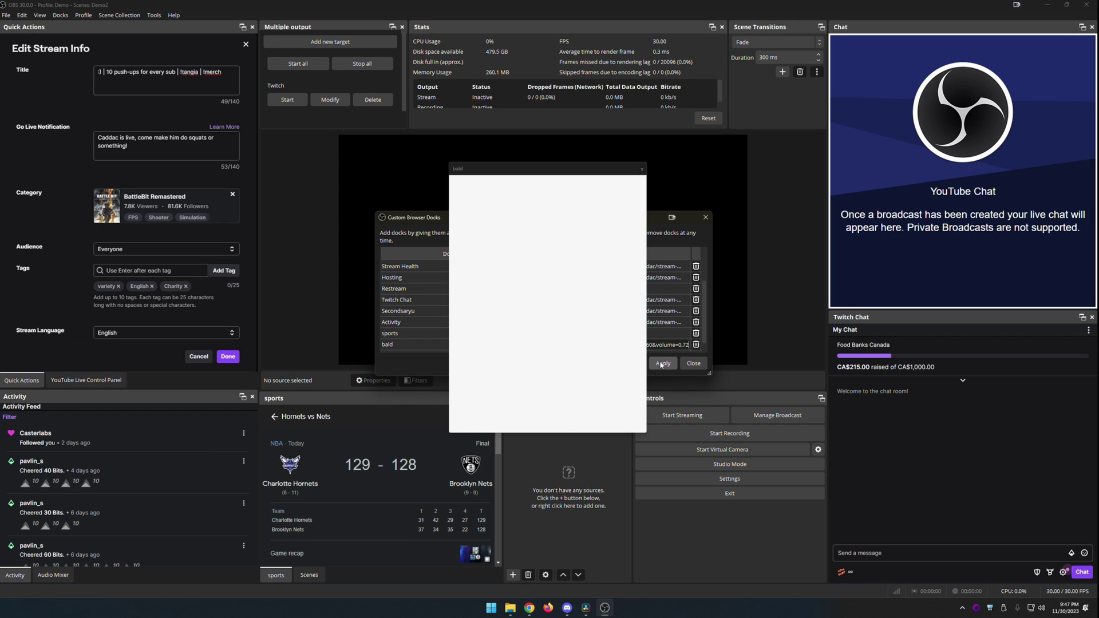
- Dock and widen the bald player next to Quick Actions, closing the dock manager
{"action": "left_click_drag", "start_coordinate": [542, 171], "coordinate": [424, 180]}
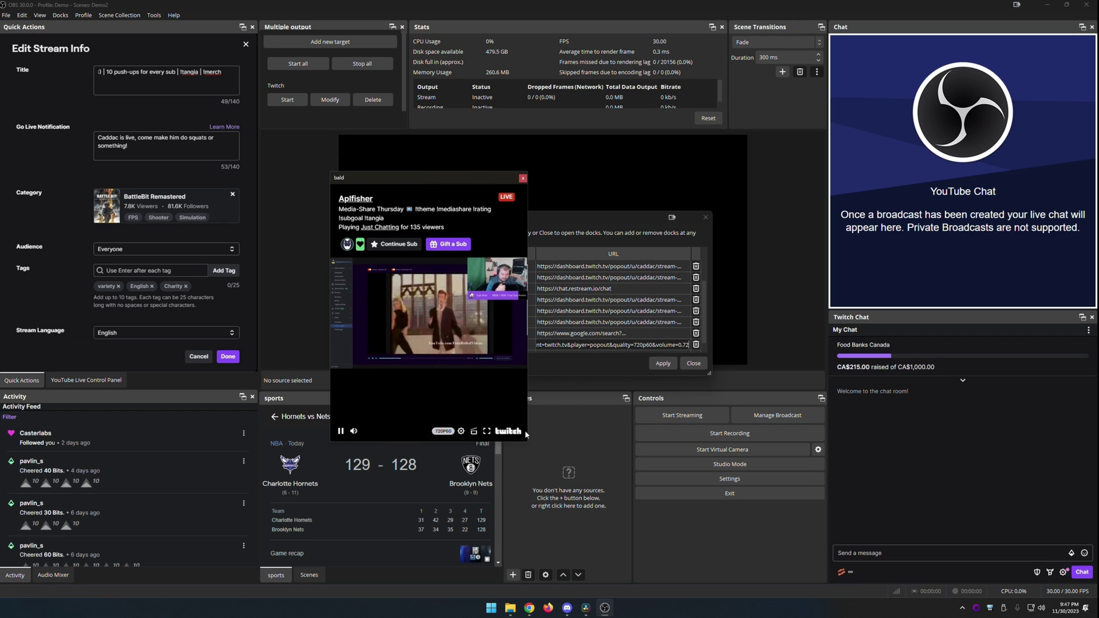
{"action": "left_click_drag", "start_coordinate": [525, 436], "coordinate": [623, 356]}
{"action": "left_click_drag", "start_coordinate": [448, 184], "coordinate": [250, 202]}
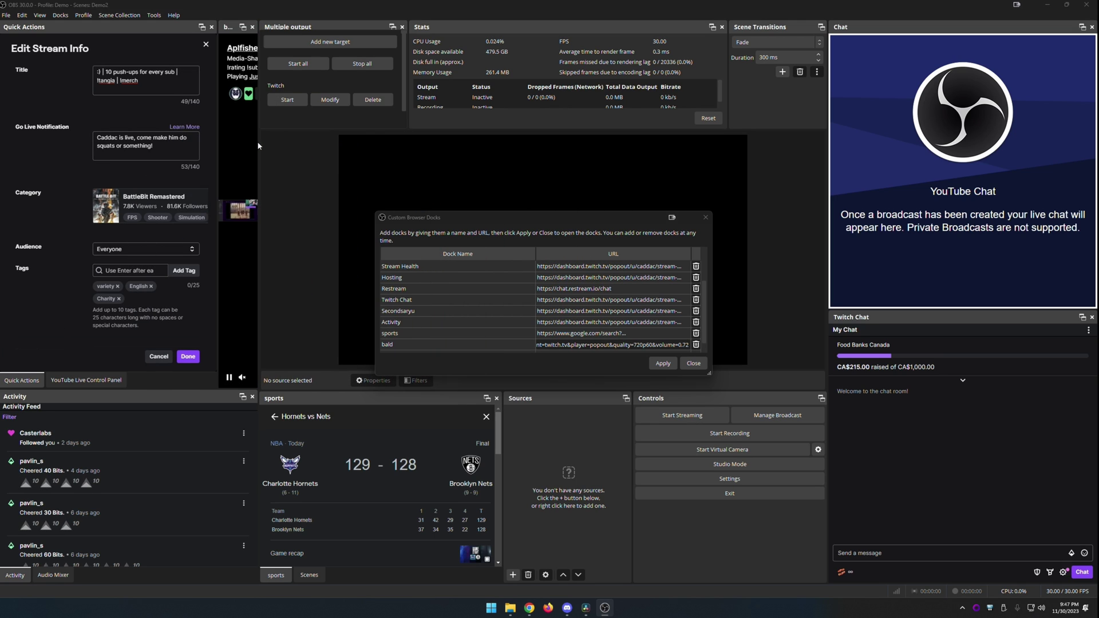
{"action": "left_click_drag", "start_coordinate": [258, 142], "coordinate": [516, 158]}
{"action": "left_click", "coordinate": [705, 217]}
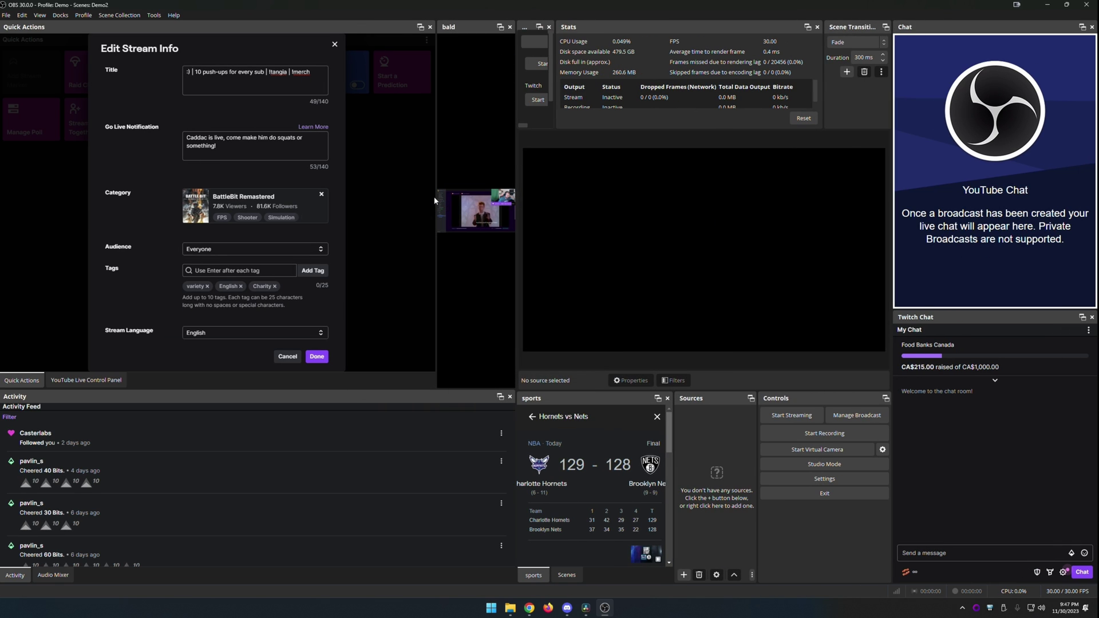
{"action": "left_click_drag", "start_coordinate": [434, 200], "coordinate": [177, 200]}
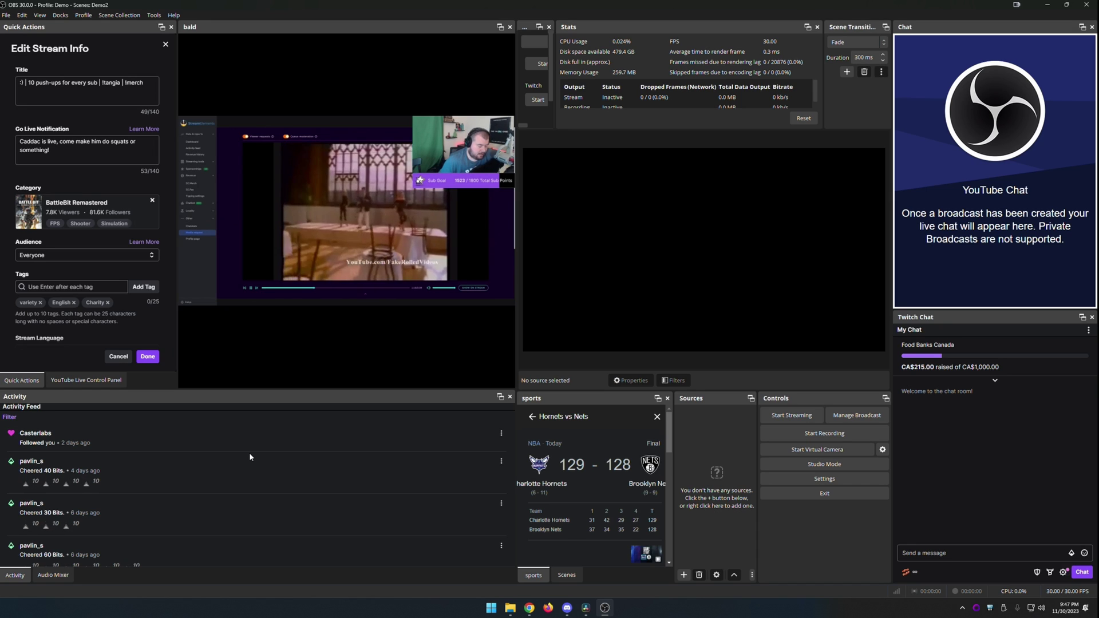
- Close the bald player dock and narrow the left and Quick Actions columns
{"action": "mouse_move", "coordinate": [400, 211]}
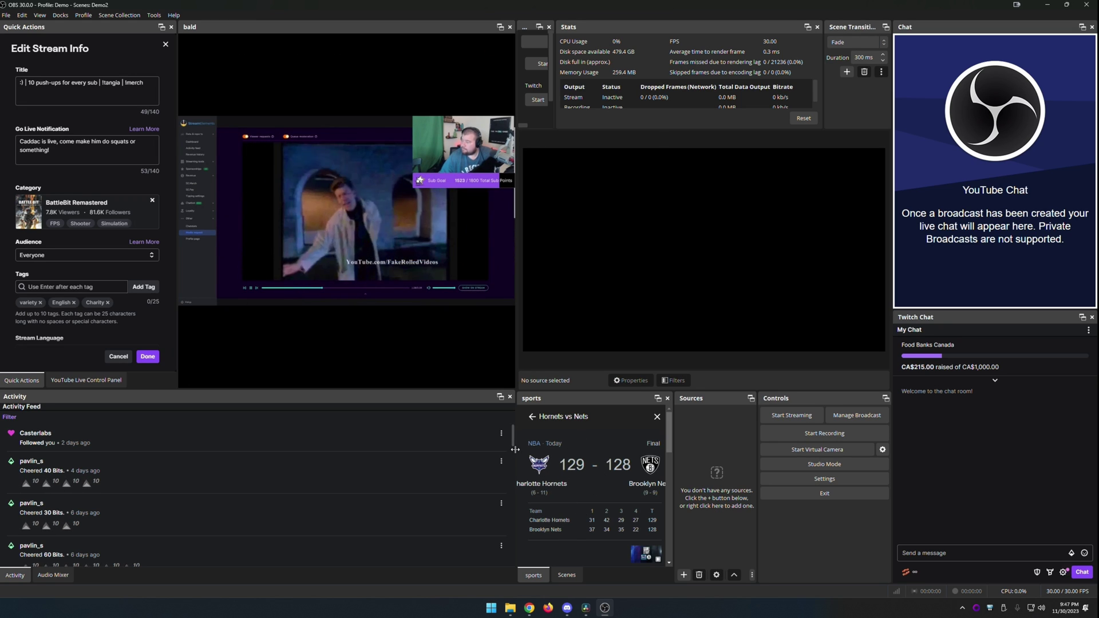
{"action": "left_click_drag", "start_coordinate": [515, 449], "coordinate": [493, 449]}
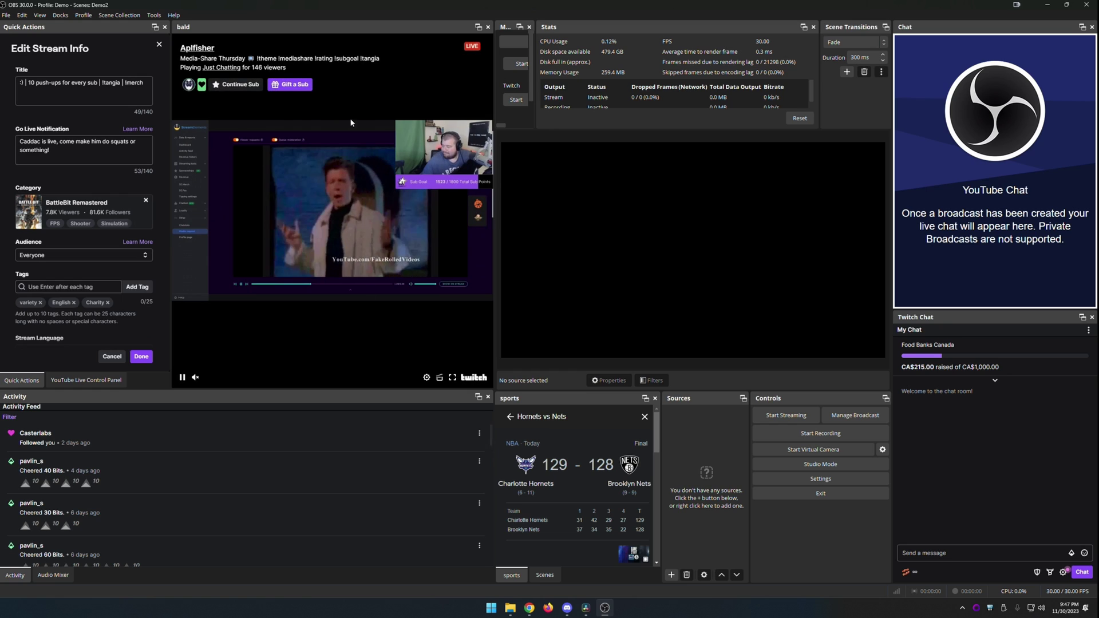
{"action": "left_click", "coordinate": [488, 29]}
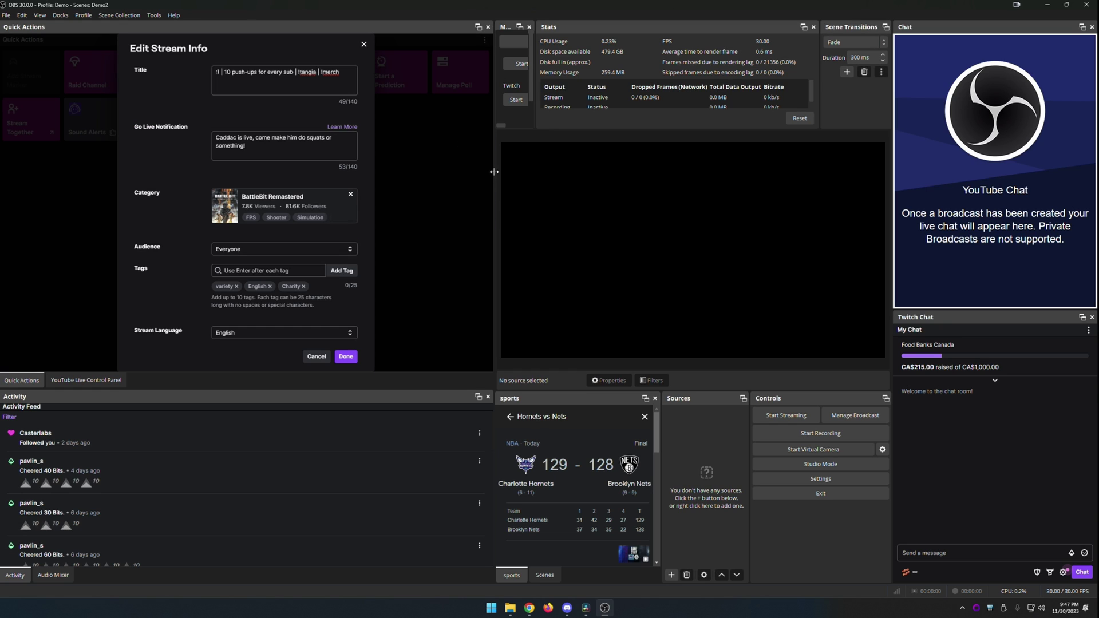
{"action": "left_click_drag", "start_coordinate": [494, 172], "coordinate": [338, 173]}
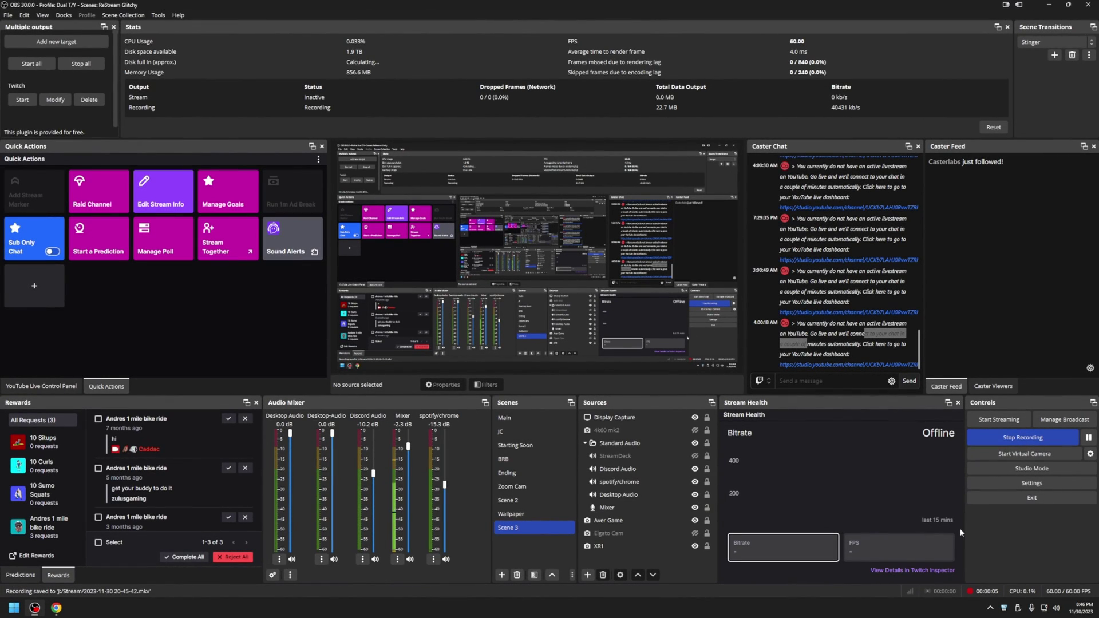
- Check the YouTube Live Control Panel, then leave the caster panel on Caster Viewers, showing 4 viewers
{"action": "left_click", "coordinate": [66, 387]}
{"action": "left_click", "coordinate": [93, 384]}
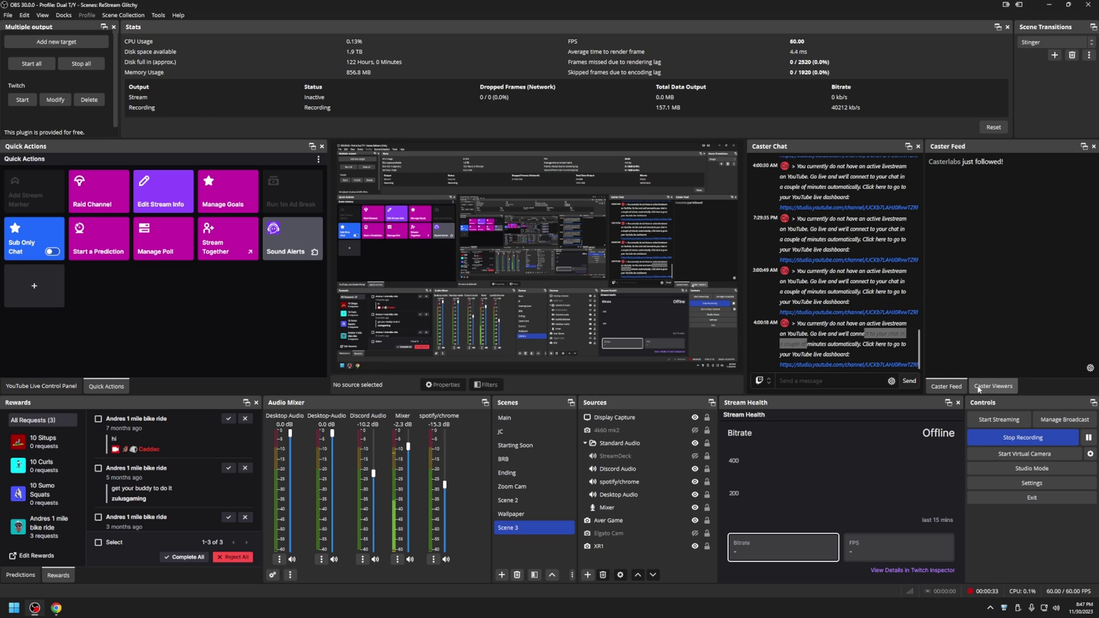
{"action": "left_click", "coordinate": [1002, 388]}
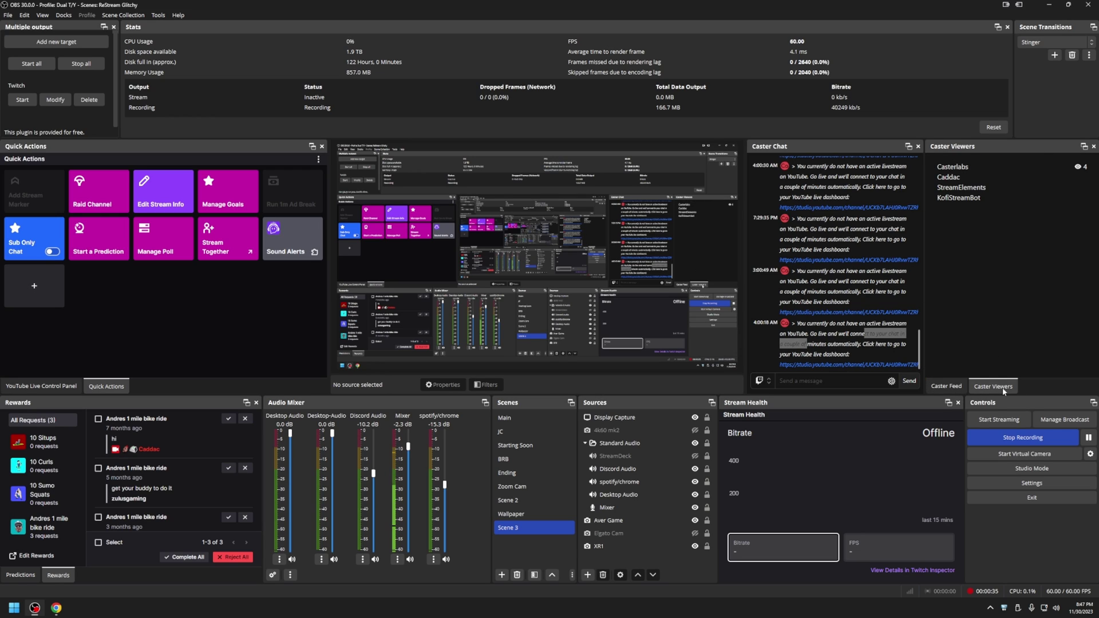
{"action": "left_click", "coordinate": [946, 386]}
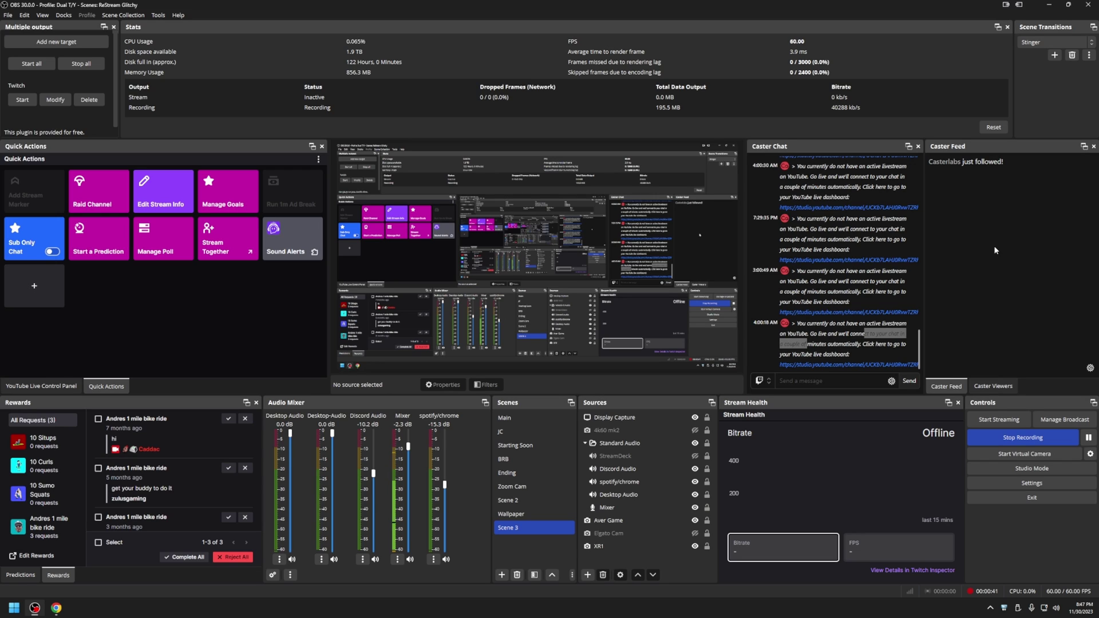
{"action": "left_click", "coordinate": [992, 388]}
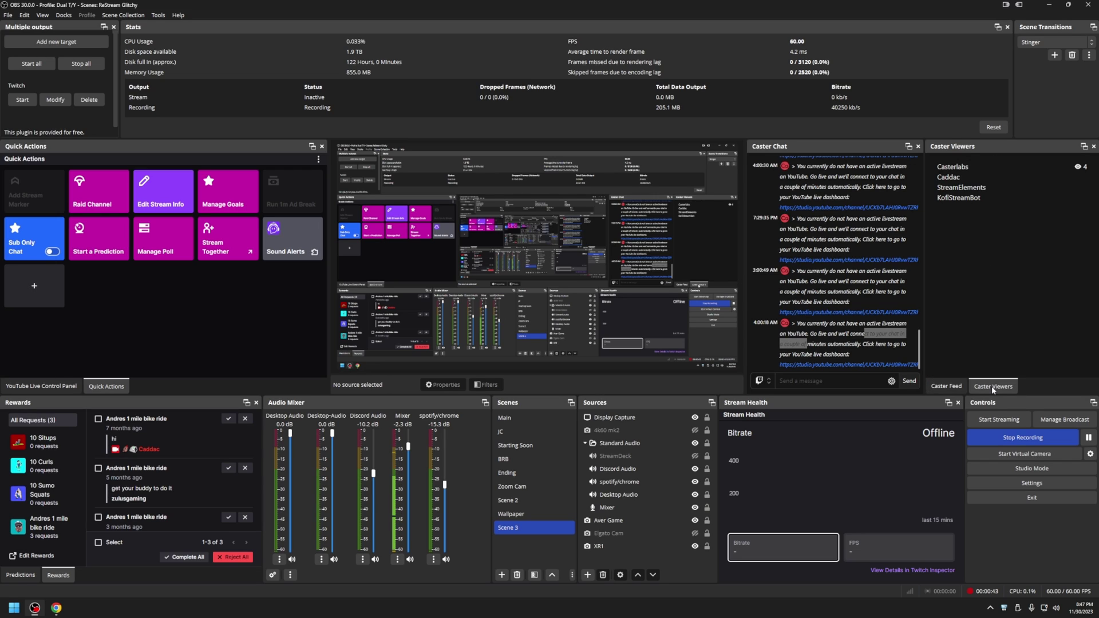